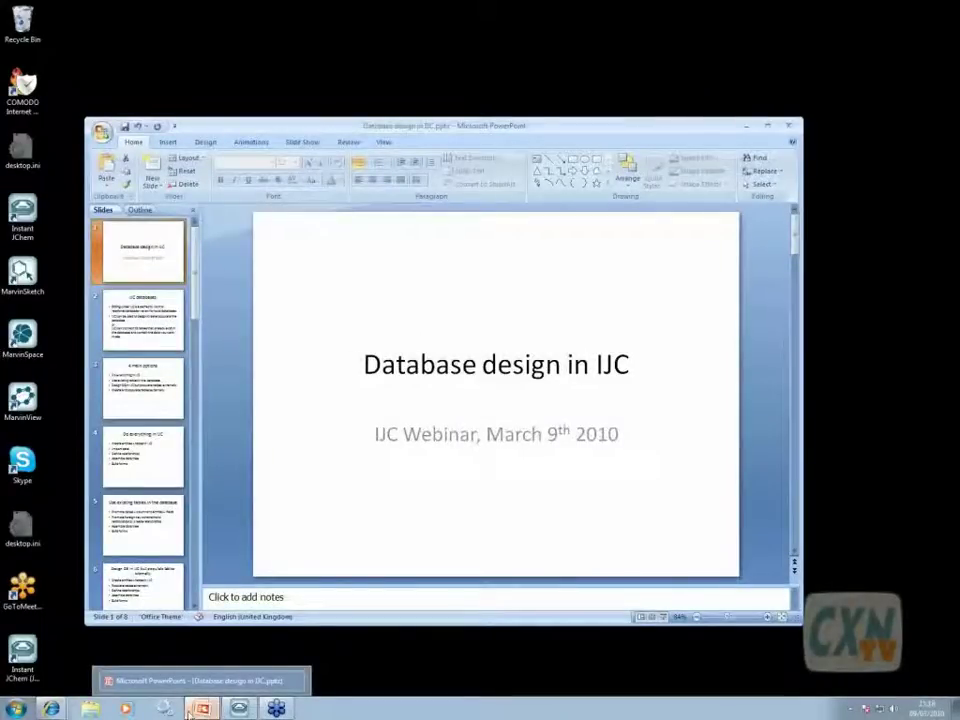
# Switch to Internet Explorer and read the "How the Instant JChem items fit together" page from the schema section through IJC Queries and Lists
pyautogui.moveTo(51, 708)
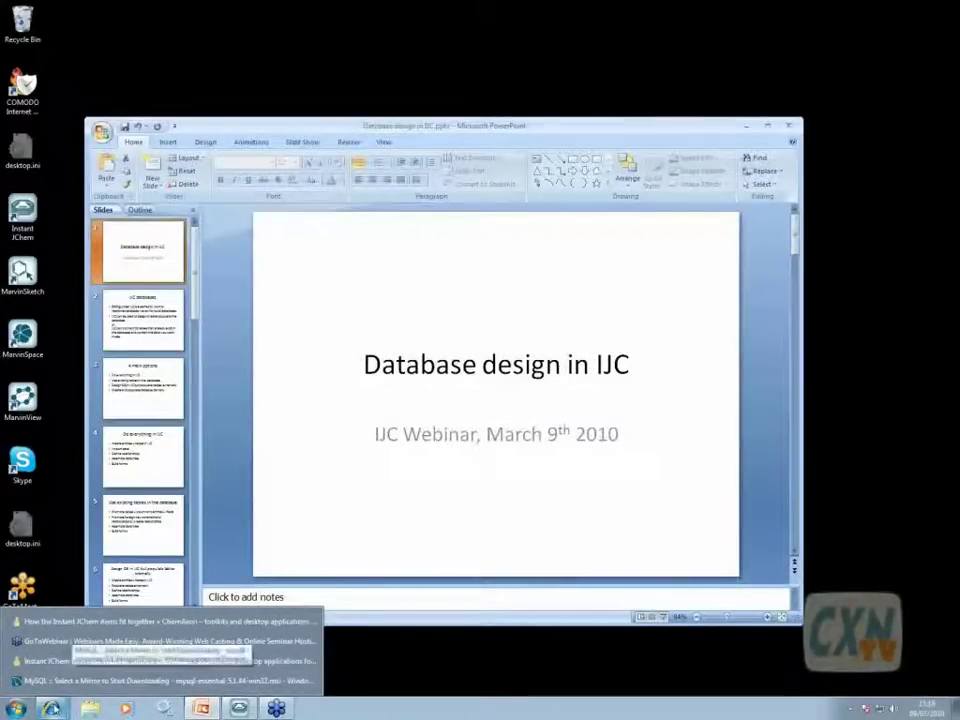
pyautogui.click(68, 664)
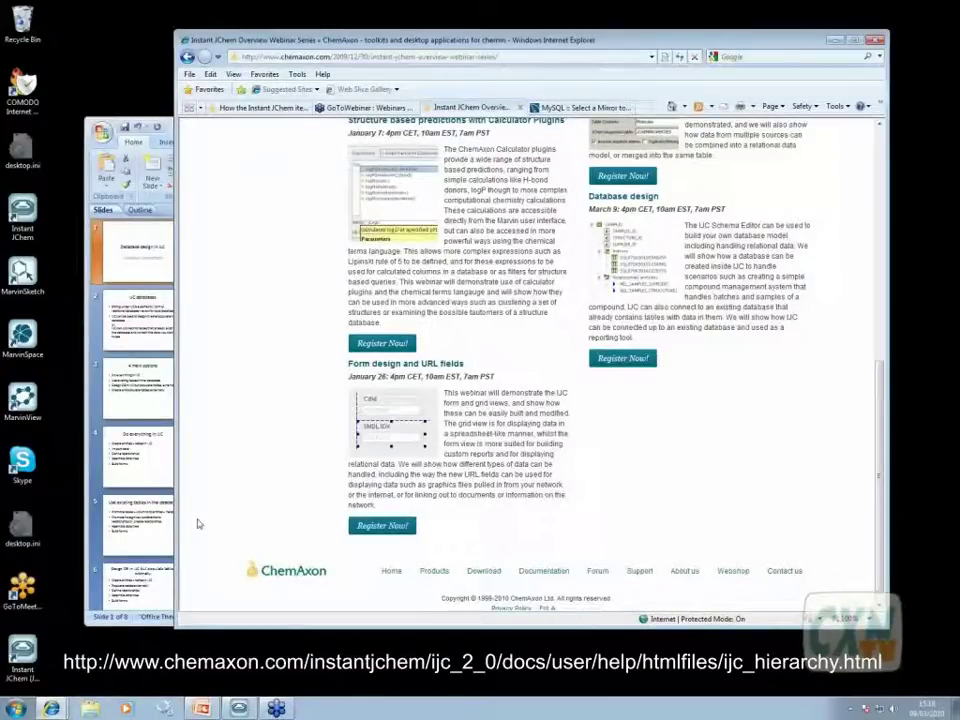
pyautogui.click(258, 107)
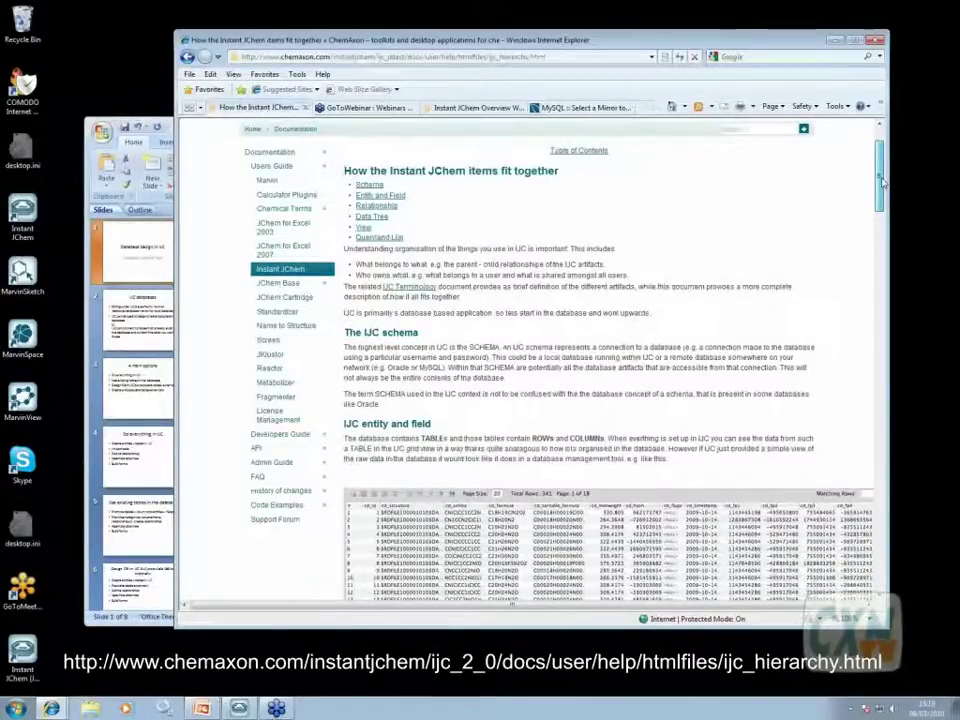
pyautogui.scroll(1, 880, 180)
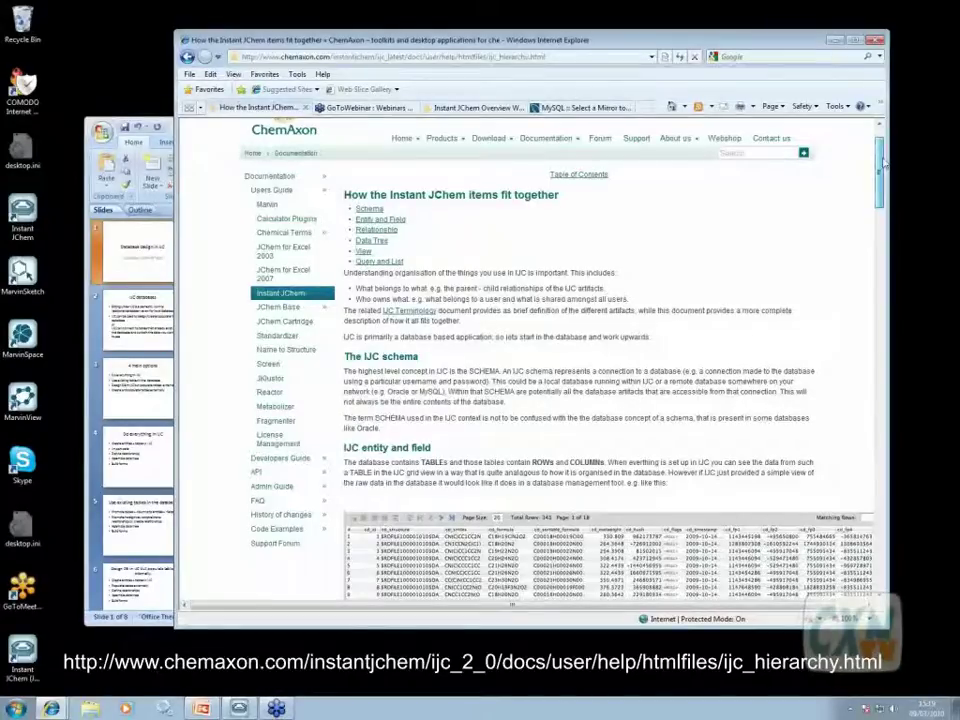
pyautogui.moveTo(883, 163); pyautogui.dragTo(883, 165)
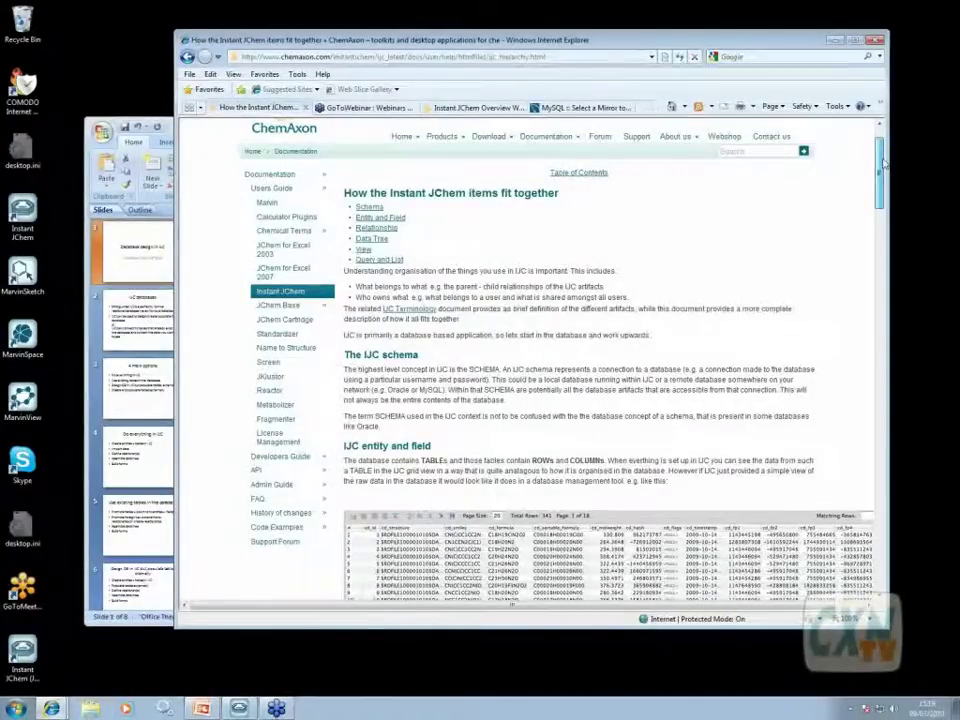
pyautogui.moveTo(884, 165); pyautogui.dragTo(883, 168)
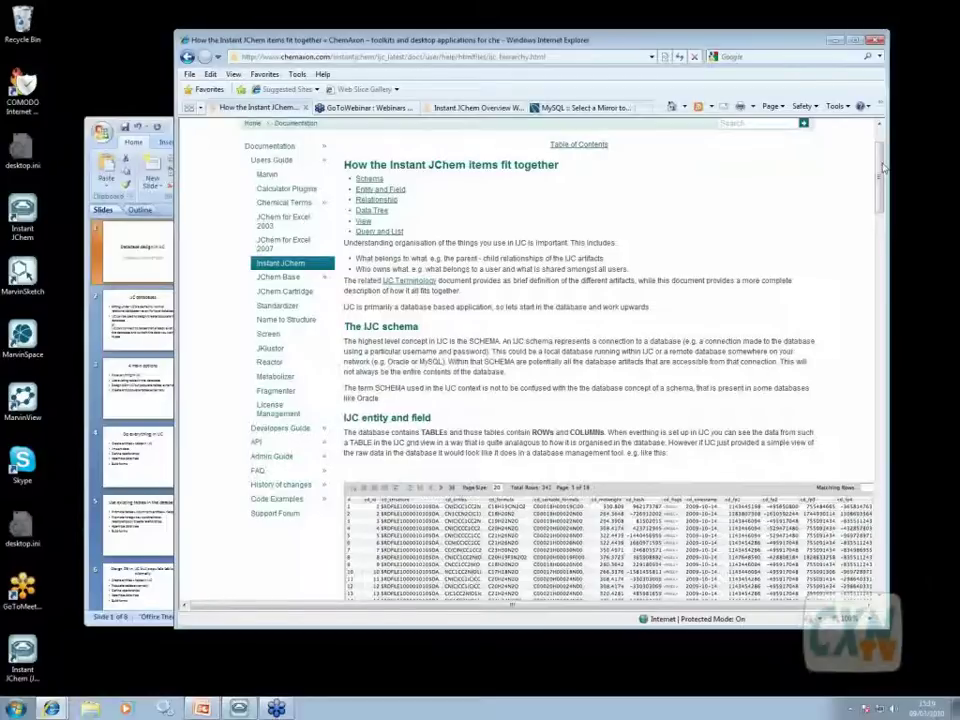
pyautogui.moveTo(883, 167); pyautogui.dragTo(880, 176)
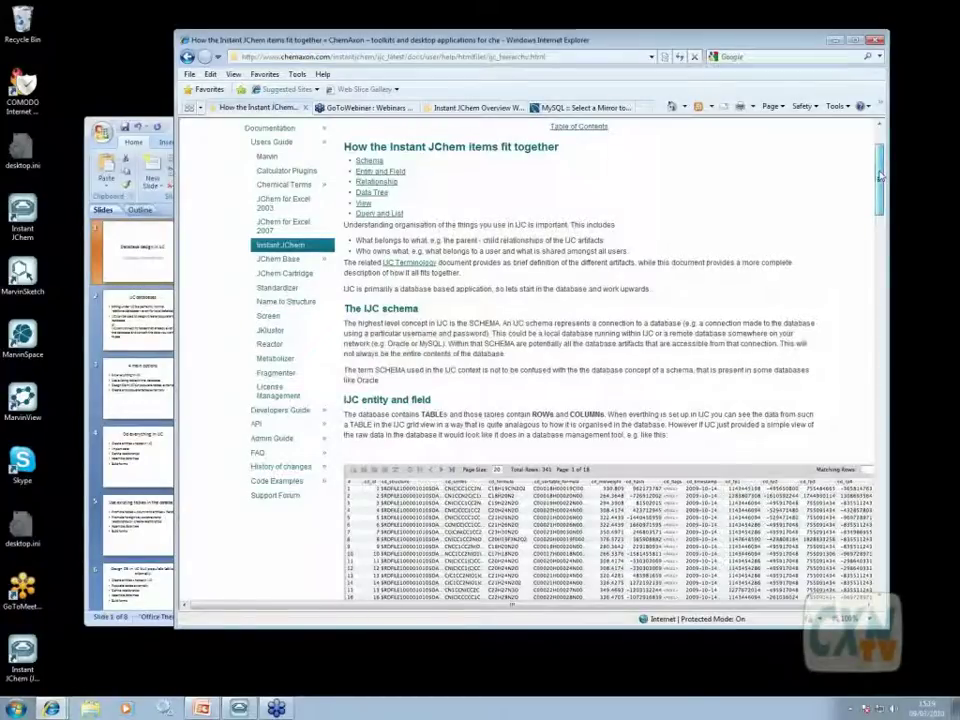
pyautogui.moveTo(880, 175); pyautogui.dragTo(880, 205)
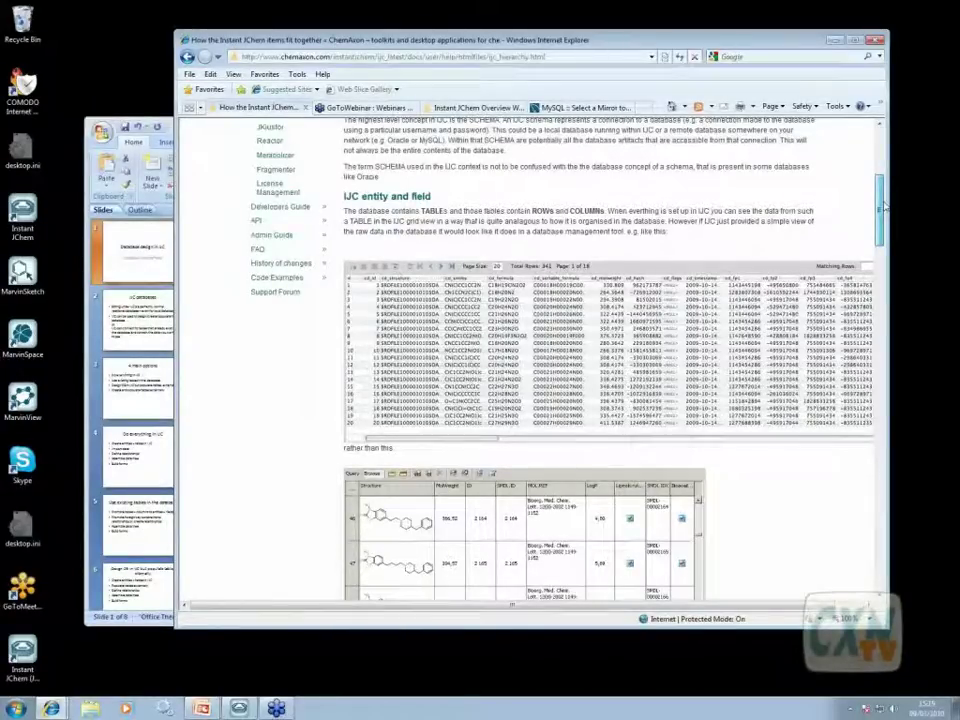
pyautogui.moveTo(882, 205); pyautogui.dragTo(895, 354)
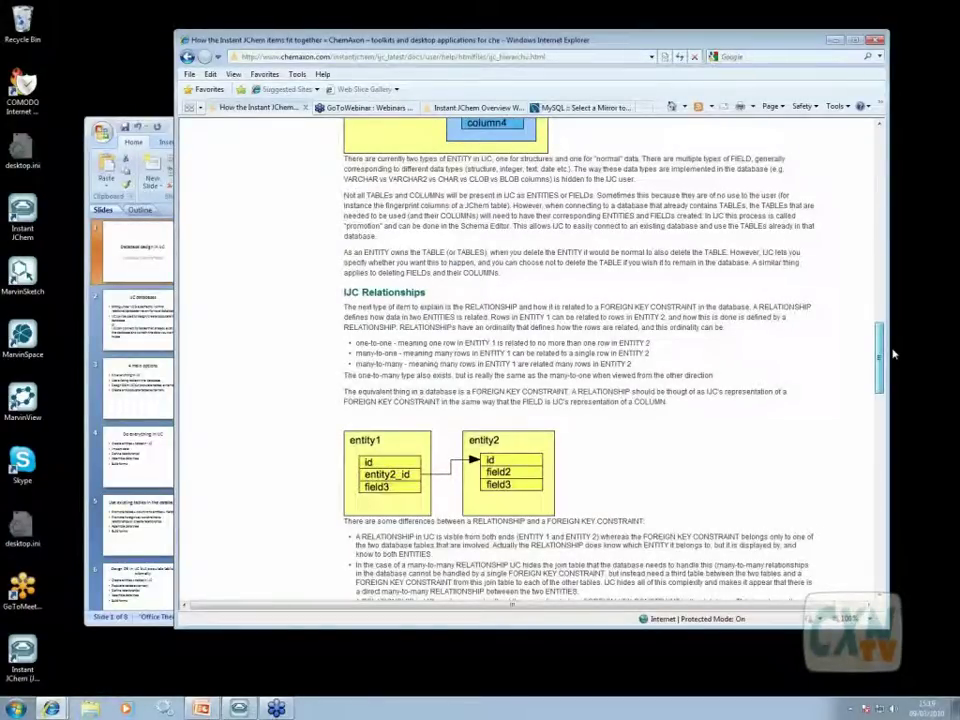
pyautogui.moveTo(895, 354); pyautogui.dragTo(918, 484)
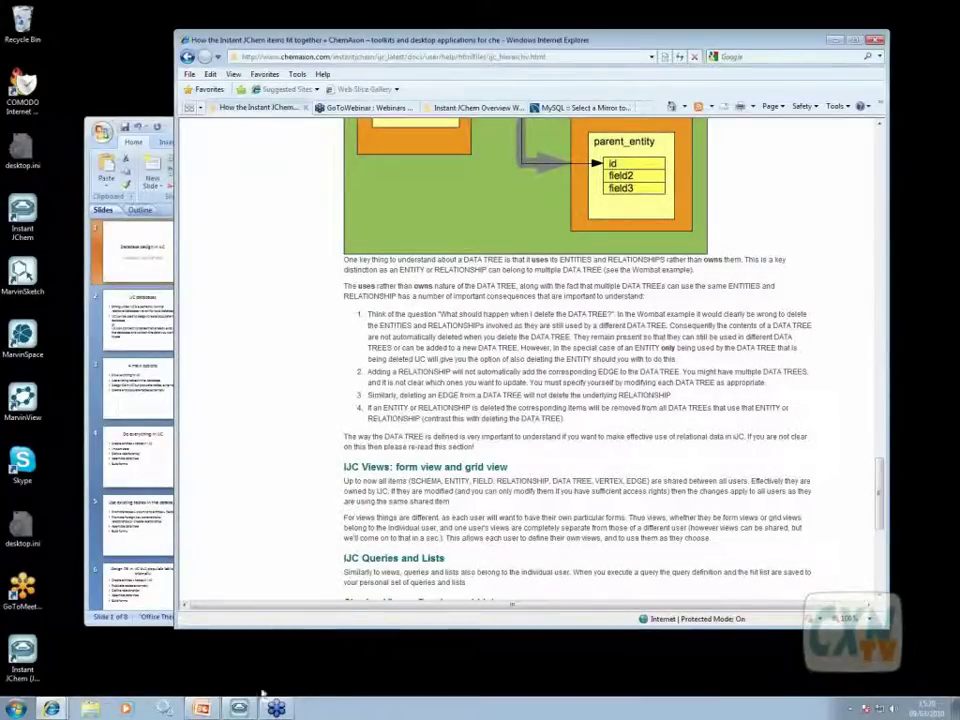
# Switch to Instant JChem and examine the localdb and mysql-localhost schemas in the project, including the data trees under mysql-localhost
pyautogui.moveTo(239, 708)
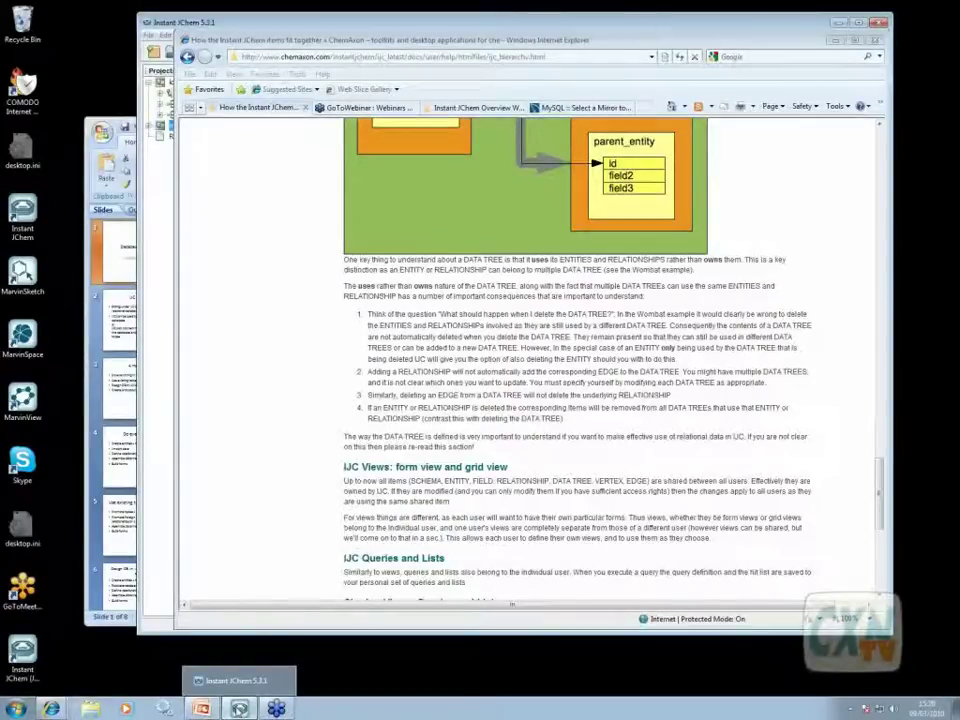
pyautogui.click(239, 708)
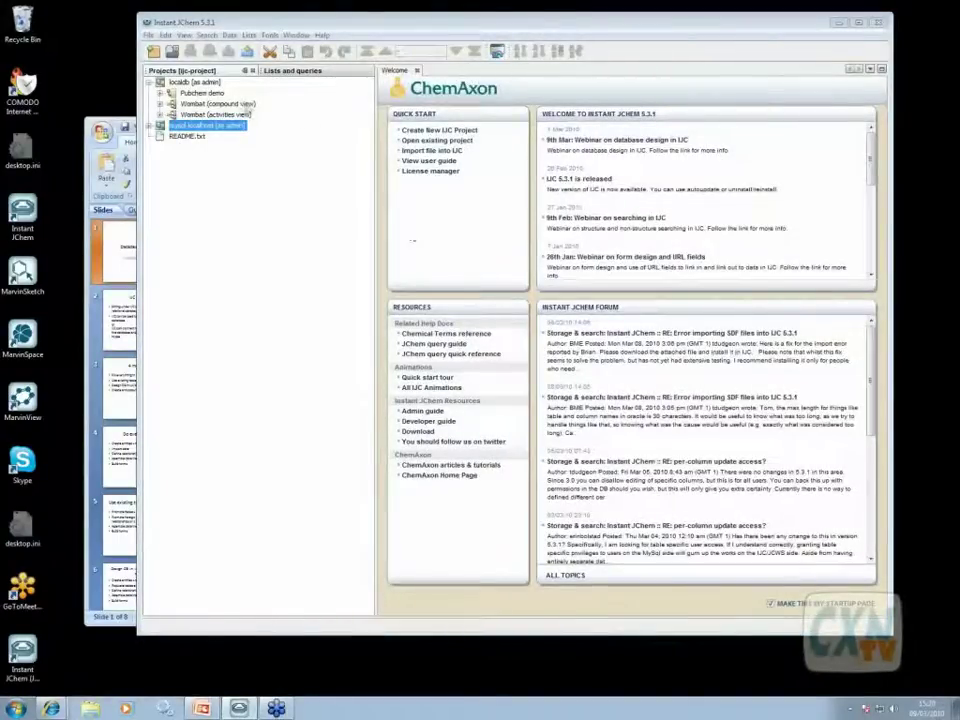
pyautogui.click(196, 83)
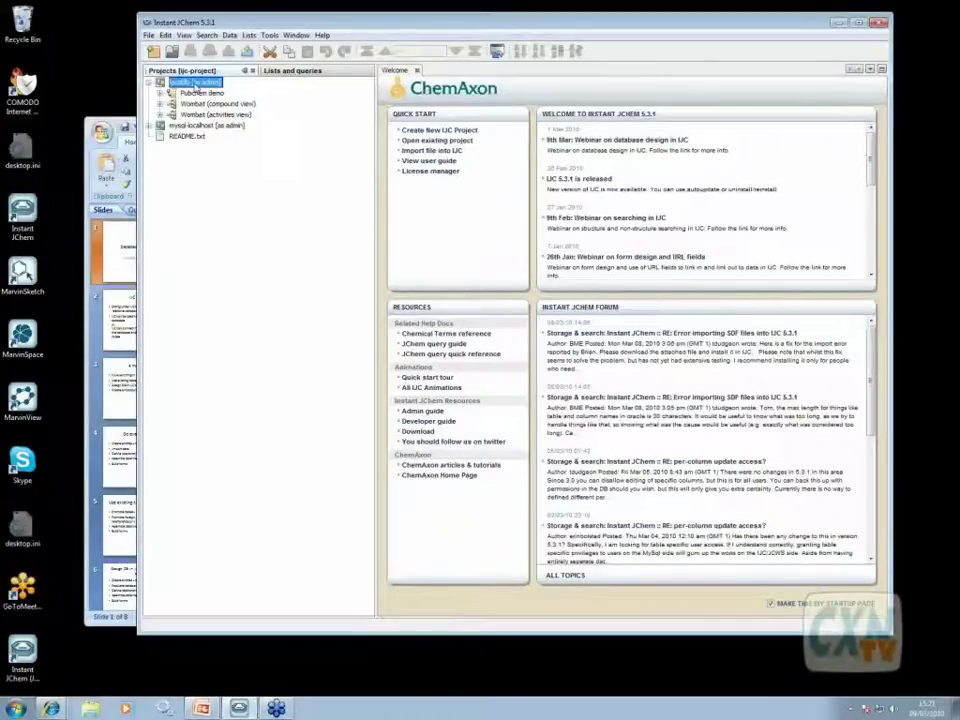
pyautogui.click(195, 125)
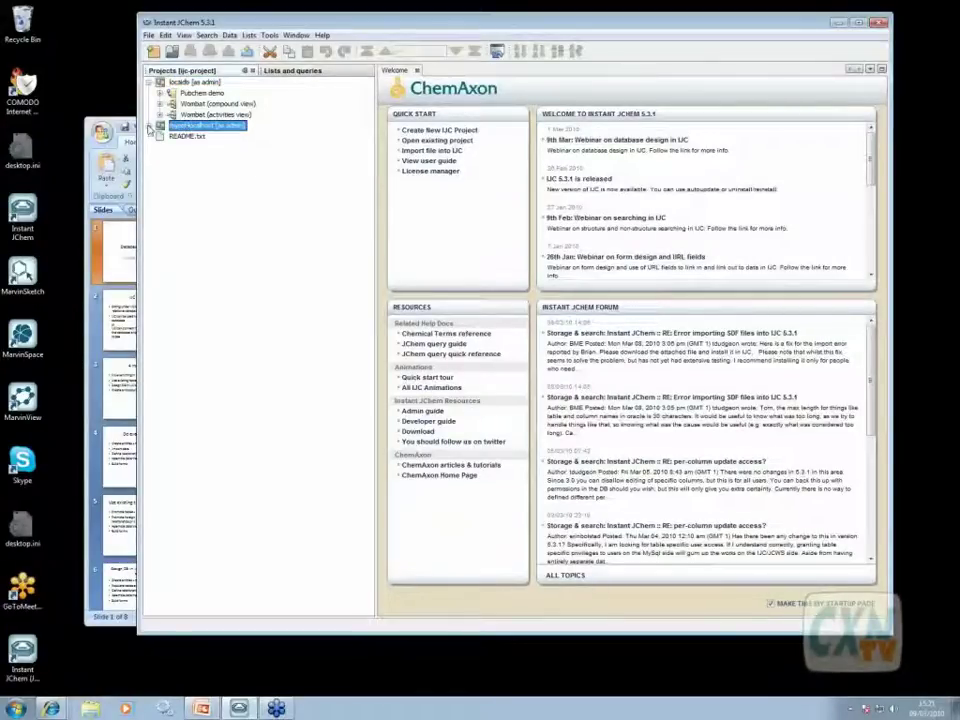
pyautogui.click(159, 126)
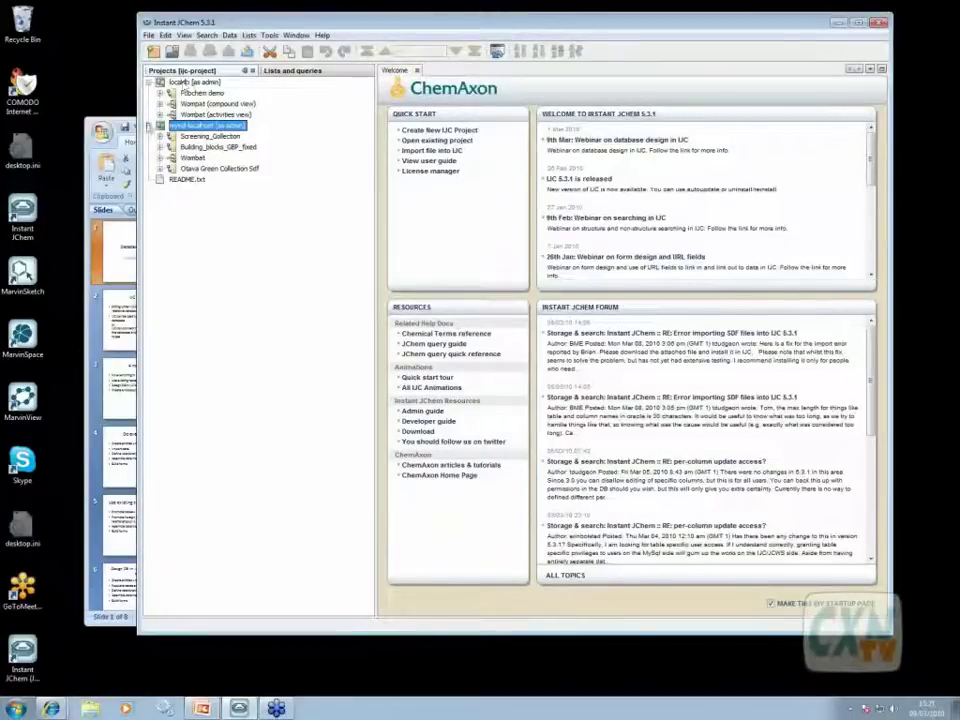
pyautogui.click(149, 126)
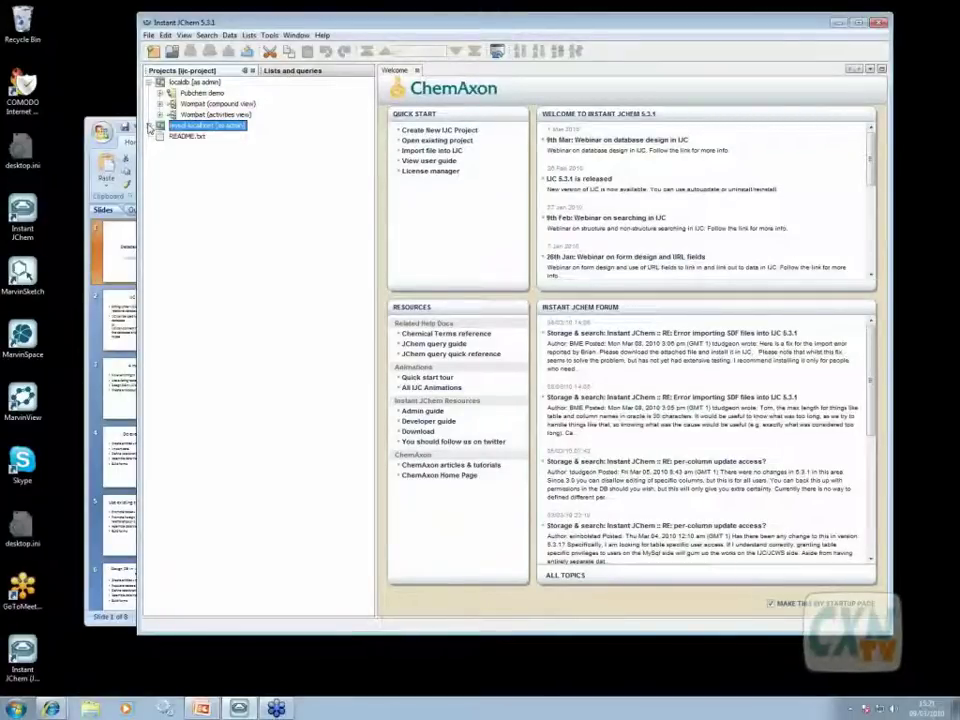
# Open the localdb schema in the schema editor and look over the actions available for it
pyautogui.click(172, 84)
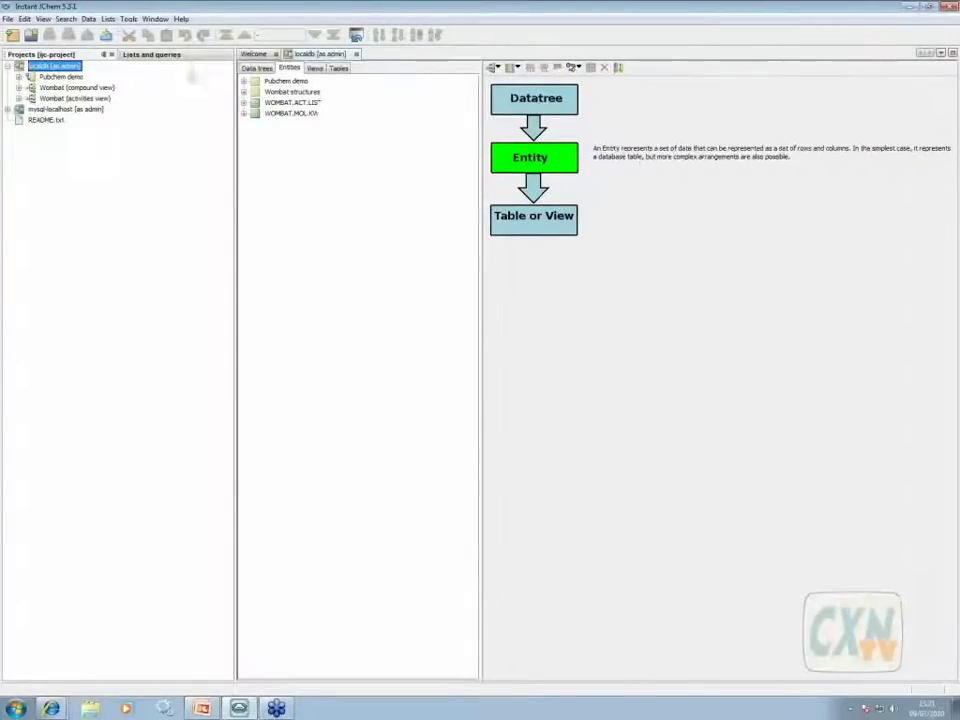
pyautogui.rightClick(22, 66)
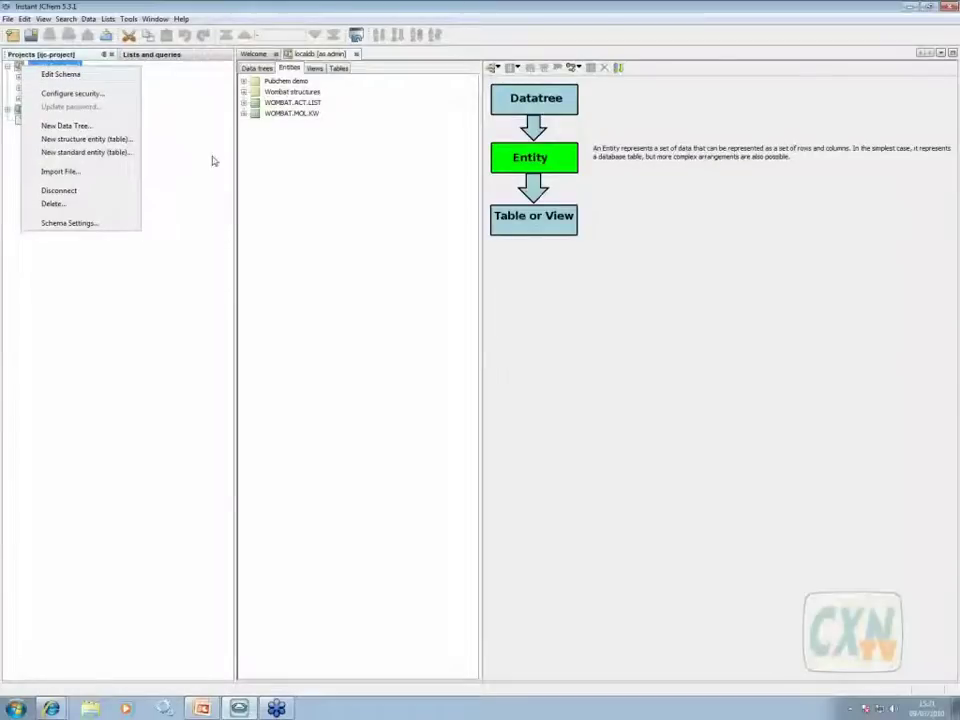
pyautogui.click(311, 191)
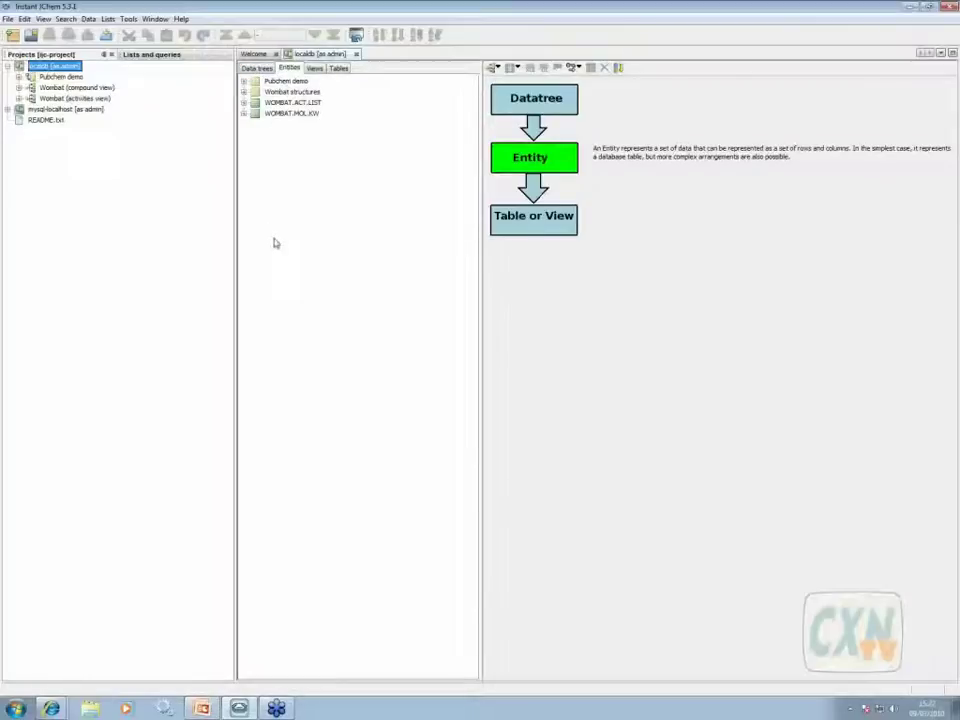
# Review the tables, views and entities of the localdb schema, including the general settings of the Pubchem demo entity
pyautogui.click(339, 69)
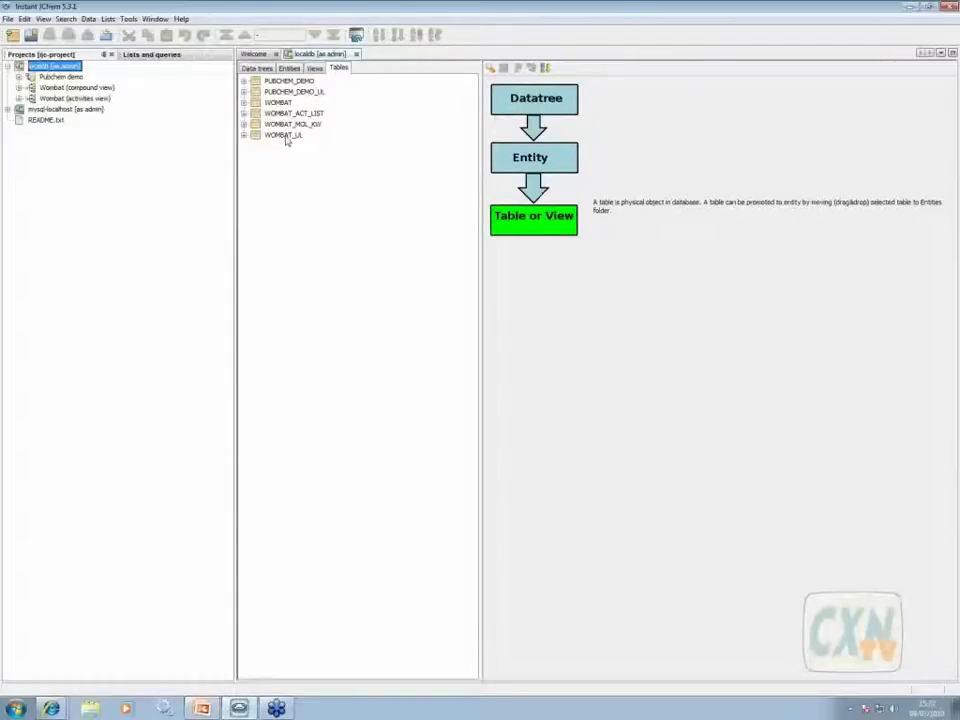
pyautogui.moveTo(287, 141)
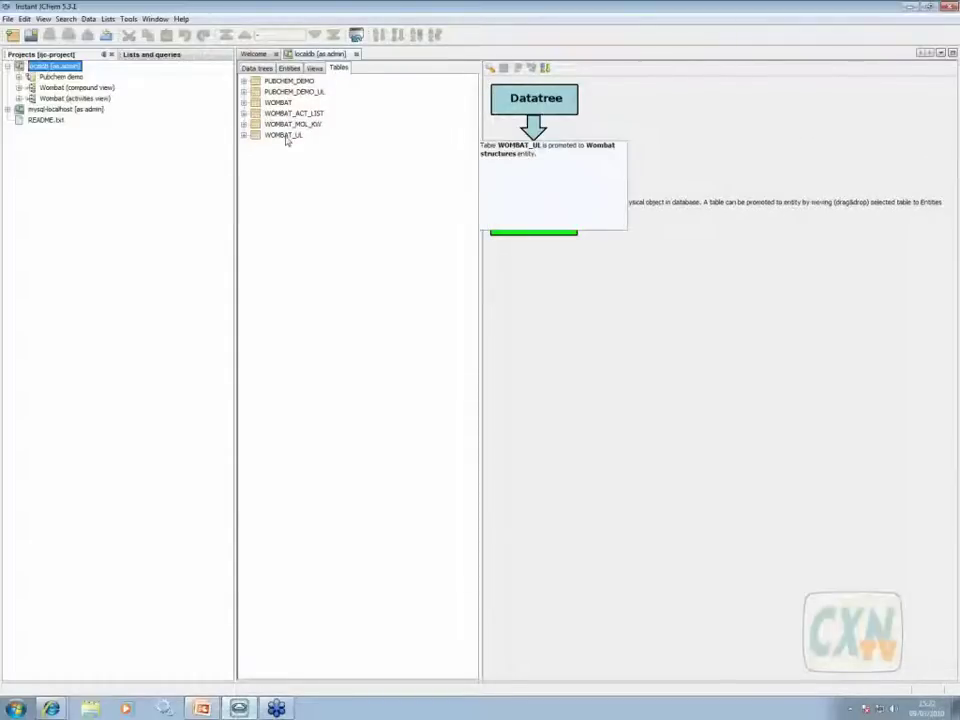
pyautogui.click(315, 69)
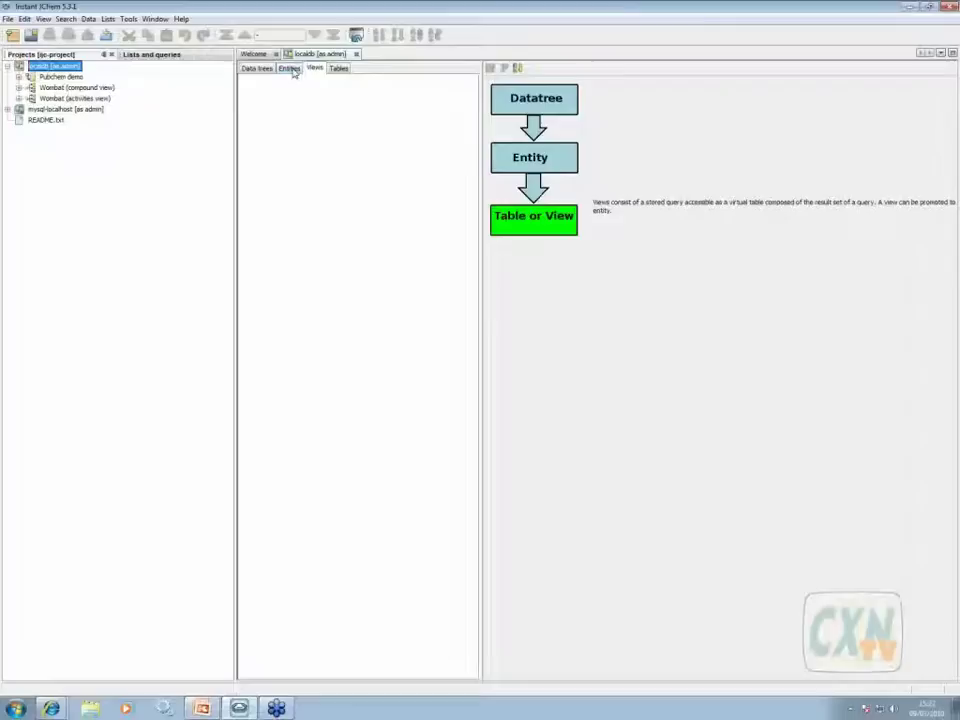
pyautogui.click(290, 69)
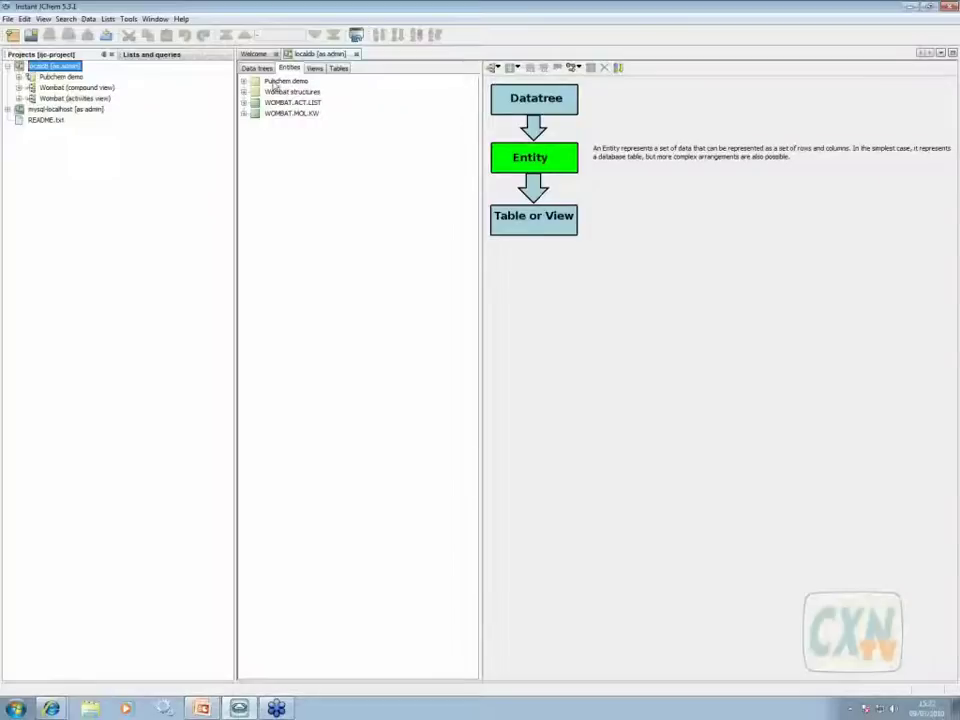
pyautogui.moveTo(276, 84)
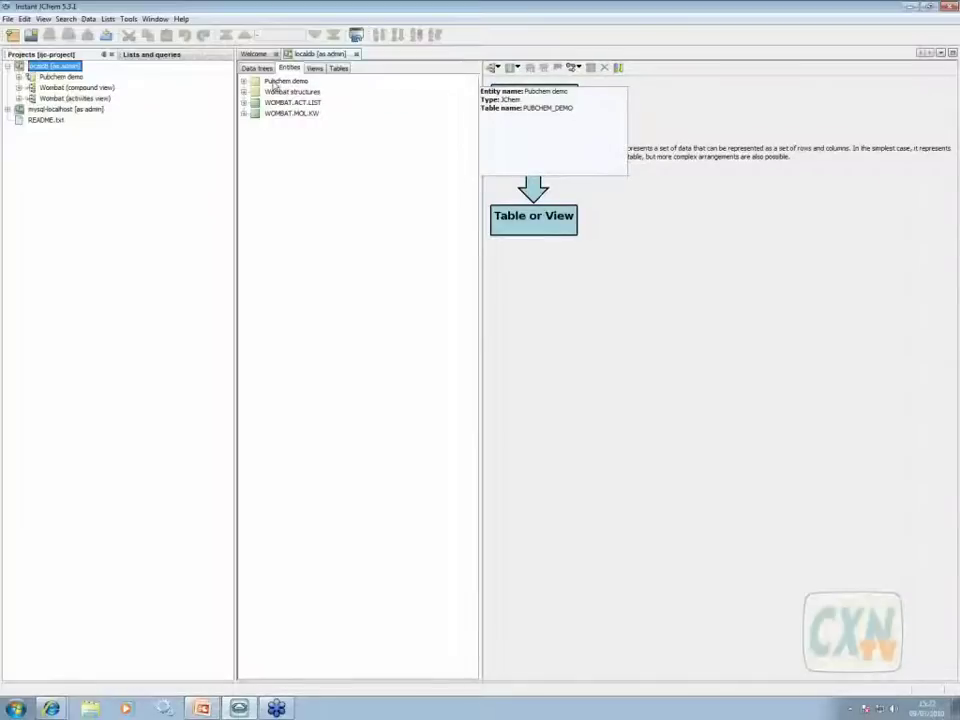
pyautogui.click(276, 84)
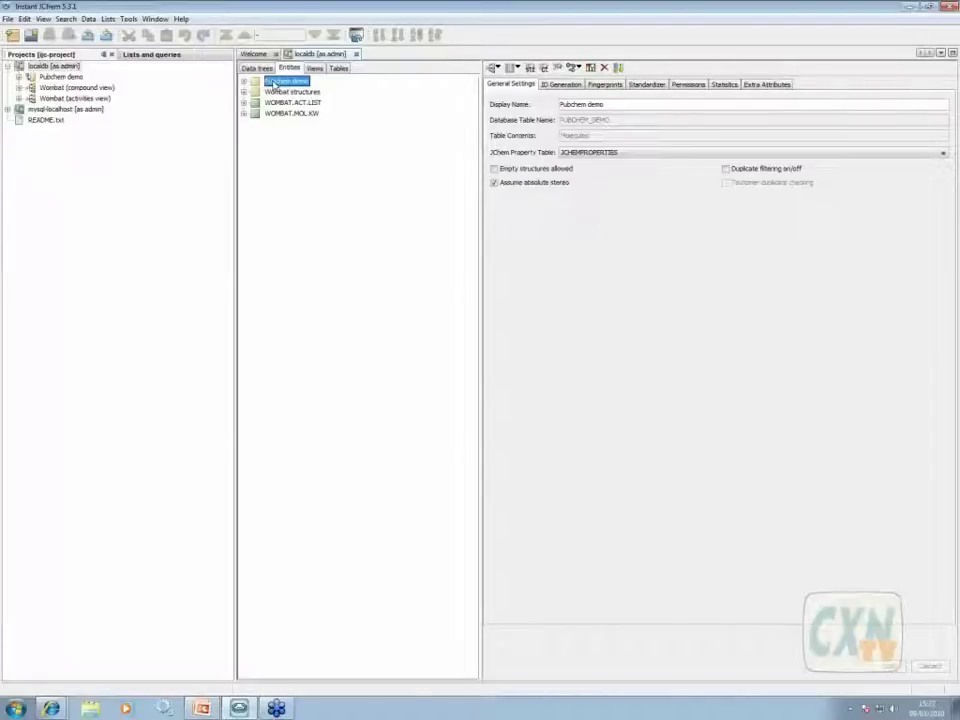
# Create a new structure entity in localdb with display name Structures, table name STRUCTURES and the default Molecules settings
pyautogui.click(268, 159)
pyautogui.rightClick(268, 159)
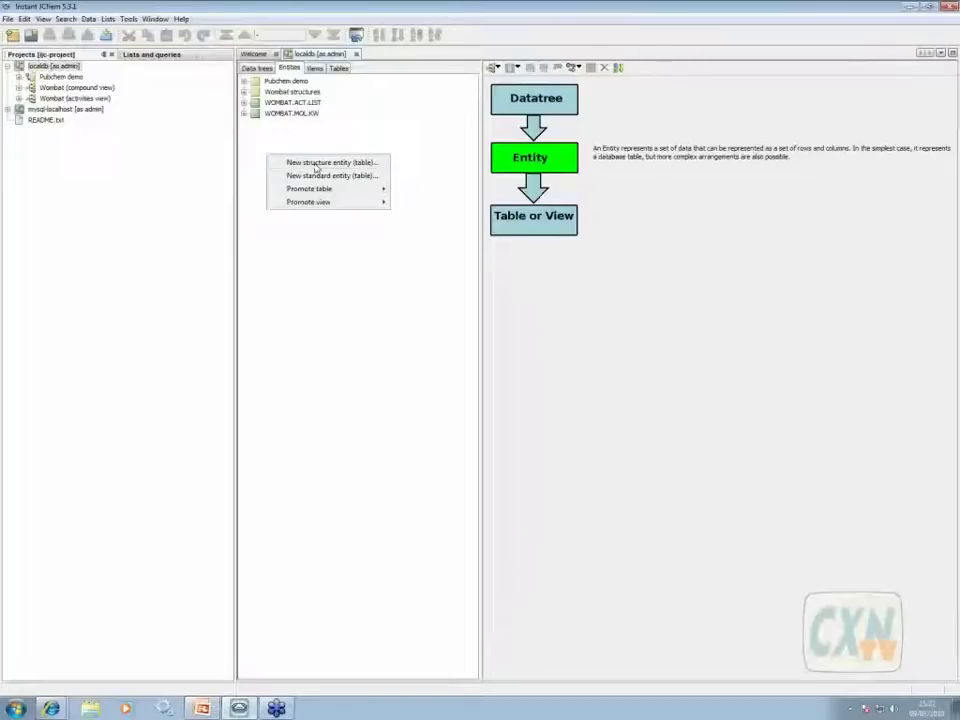
pyautogui.click(316, 163)
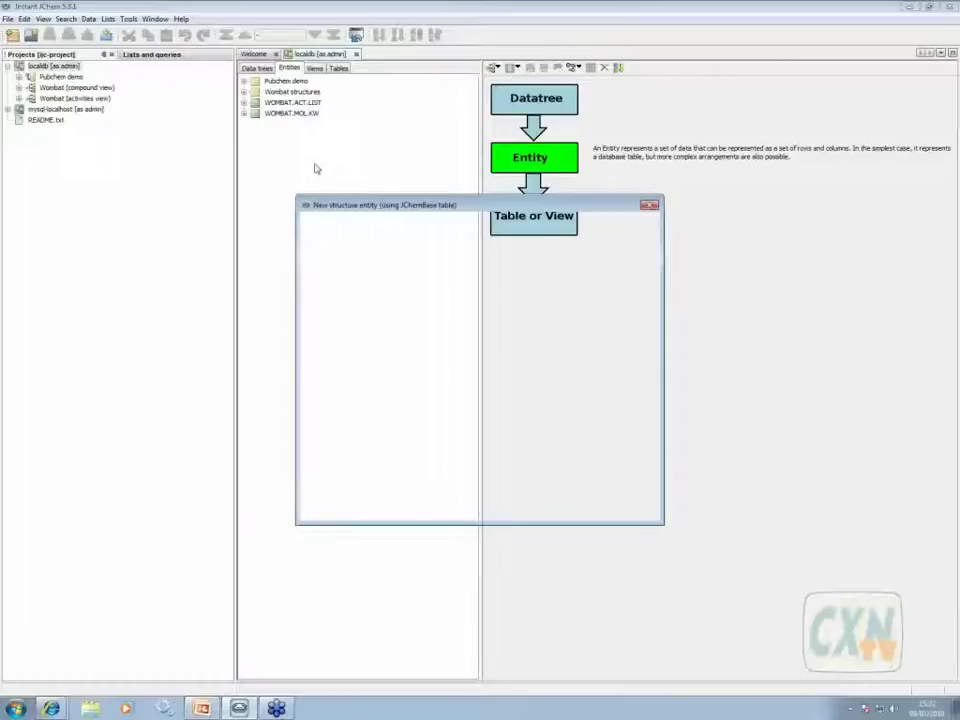
pyautogui.doubleClick(431, 256)
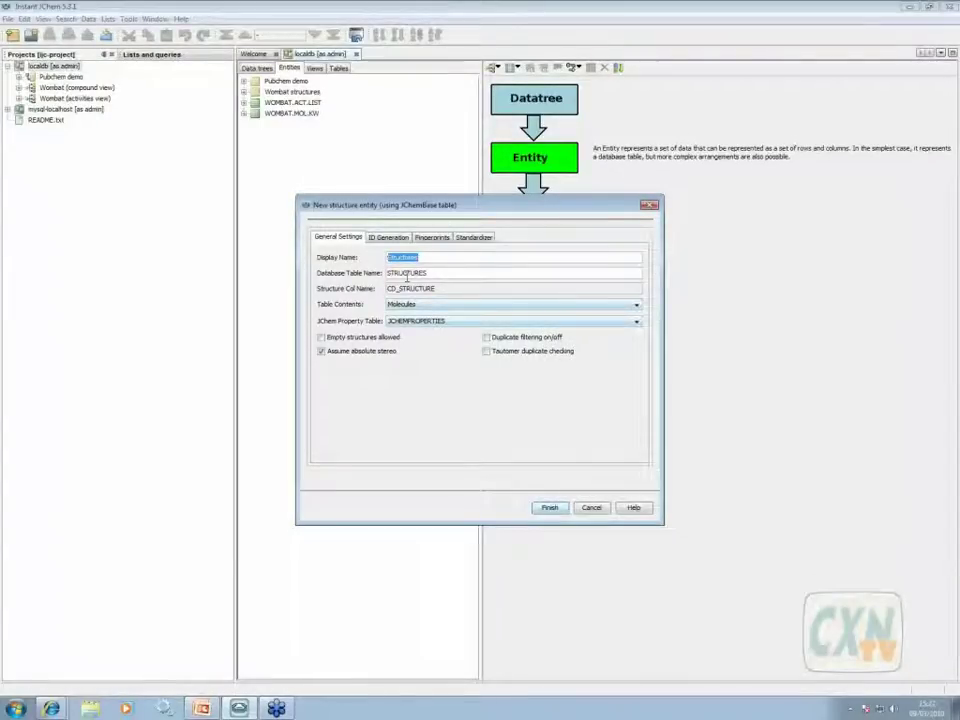
pyautogui.click(550, 508)
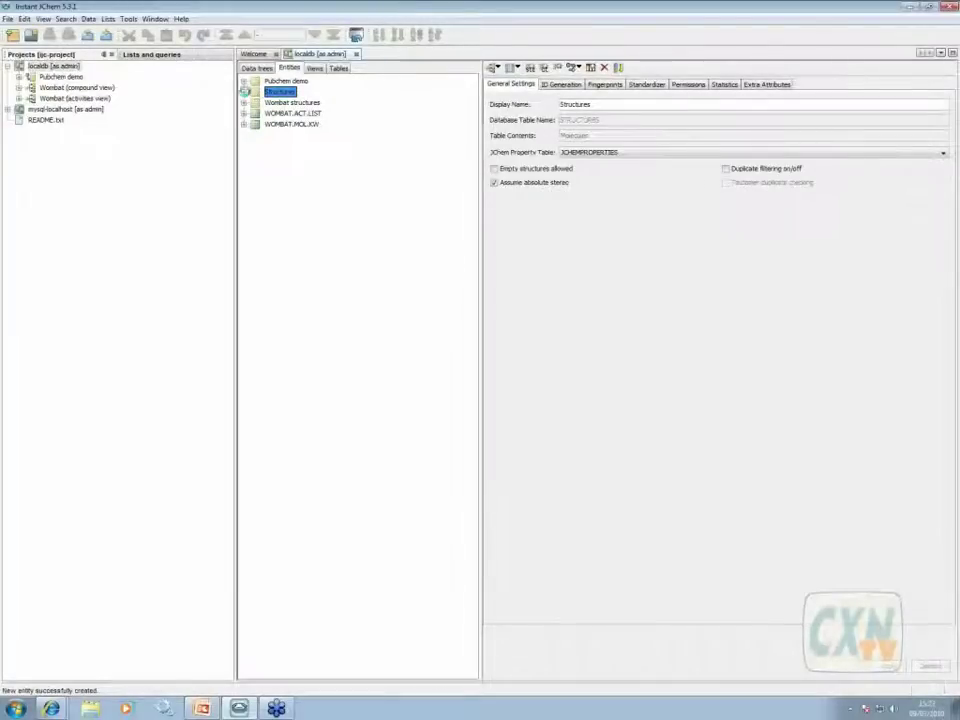
# Expand the Structures entity and inspect the settings of its fields, including CdId and Mol Weight
pyautogui.click(244, 91)
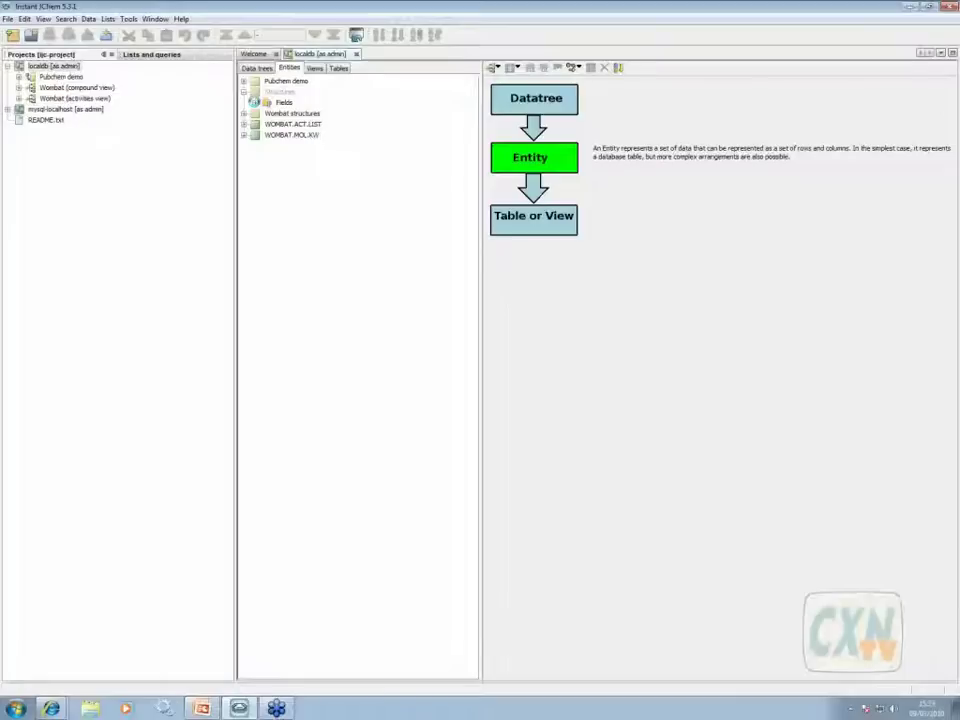
pyautogui.click(292, 113)
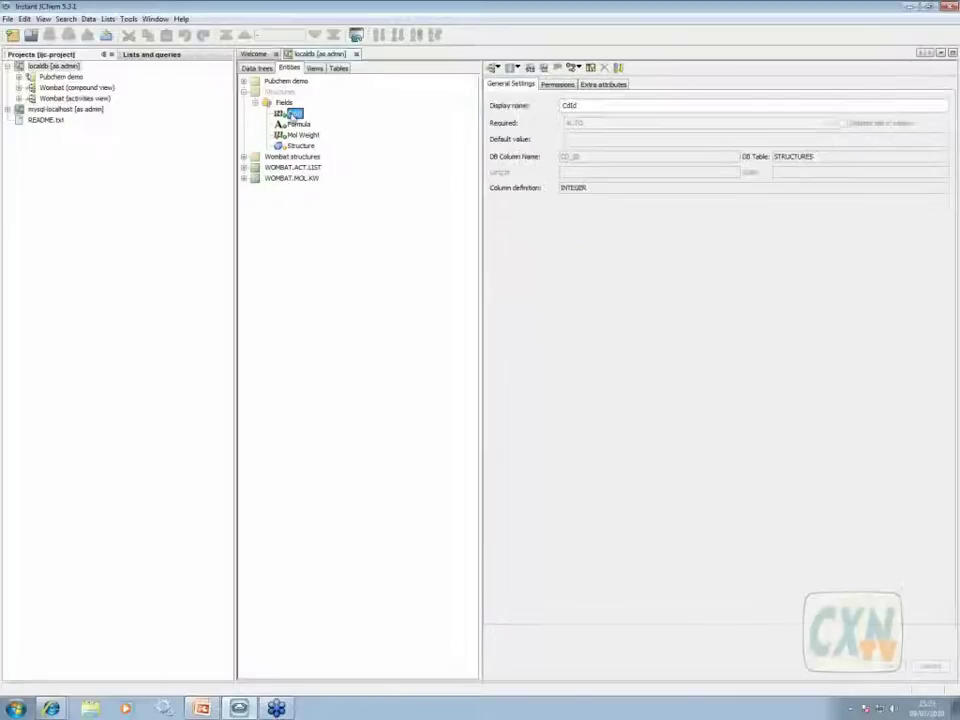
pyautogui.click(299, 124)
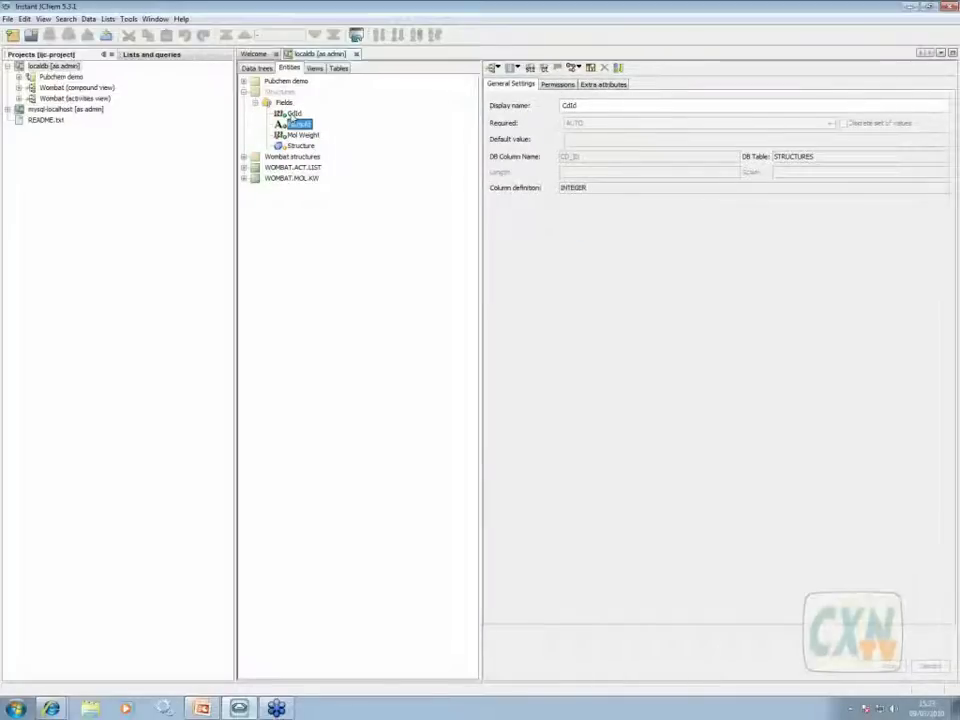
pyautogui.press('Down')
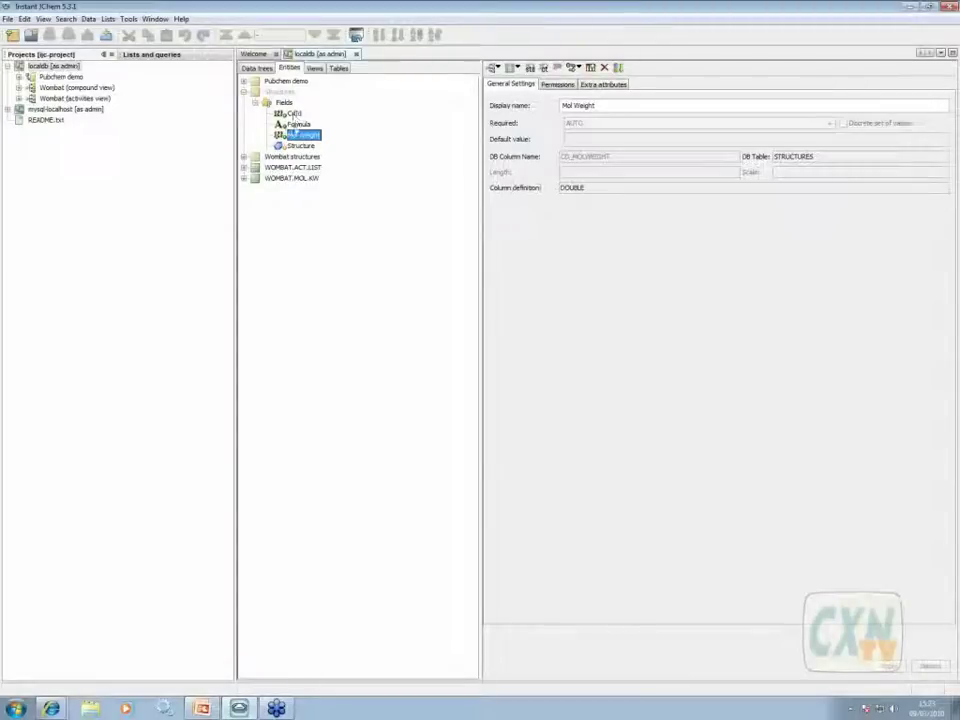
pyautogui.click(258, 92)
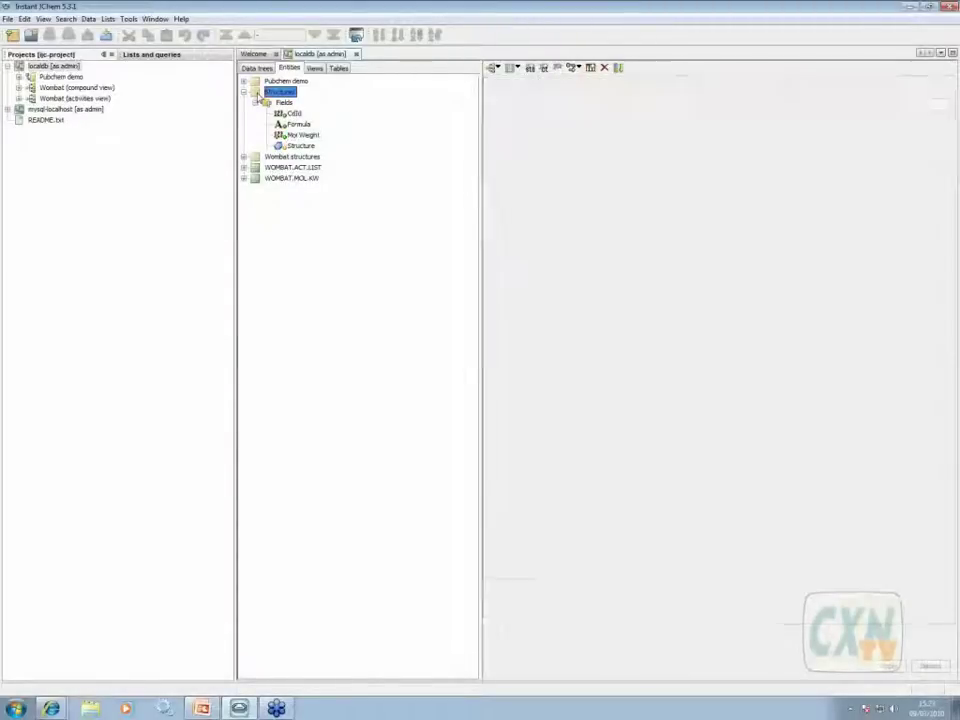
# Create a new data tree named Structures in the localdb schema, with the Structures entity as its root
pyautogui.click(45, 66)
pyautogui.rightClick(48, 69)
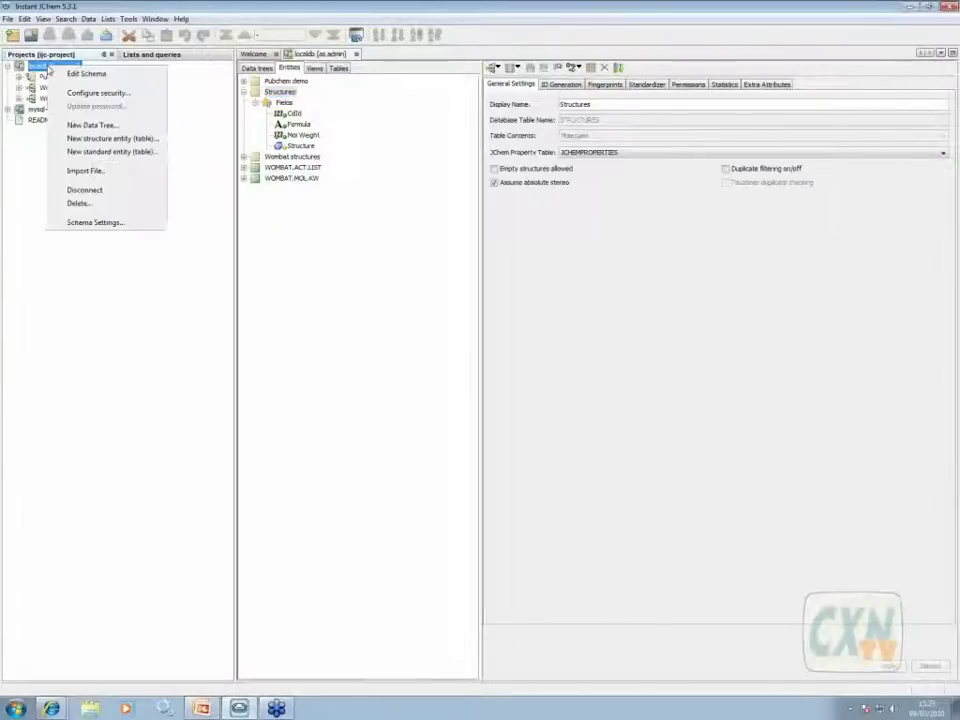
pyautogui.click(117, 126)
pyautogui.click(414, 303)
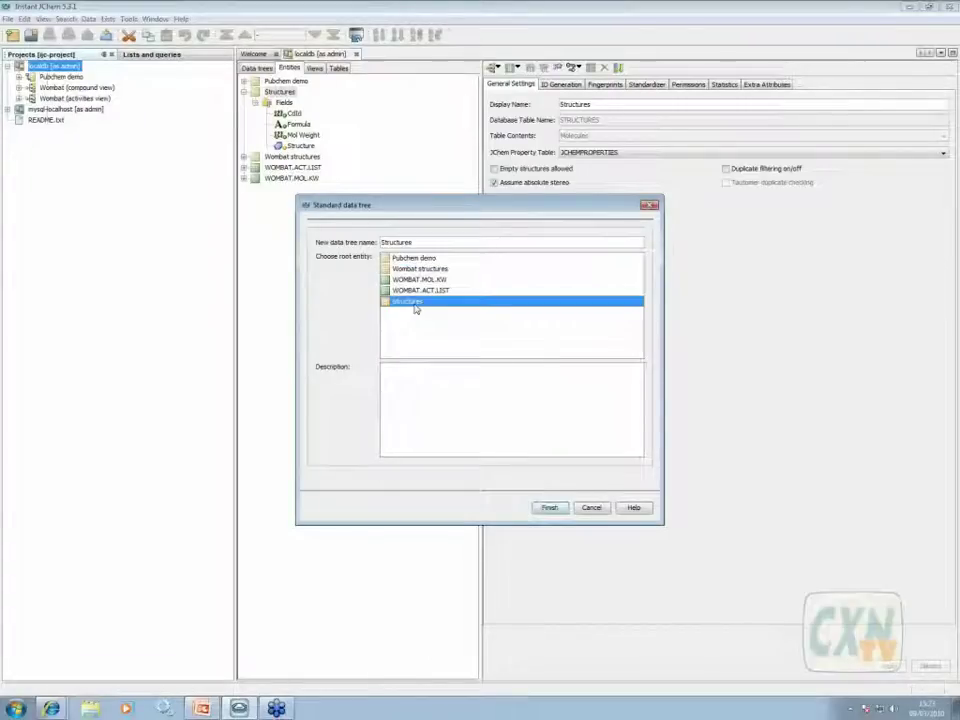
pyautogui.click(549, 508)
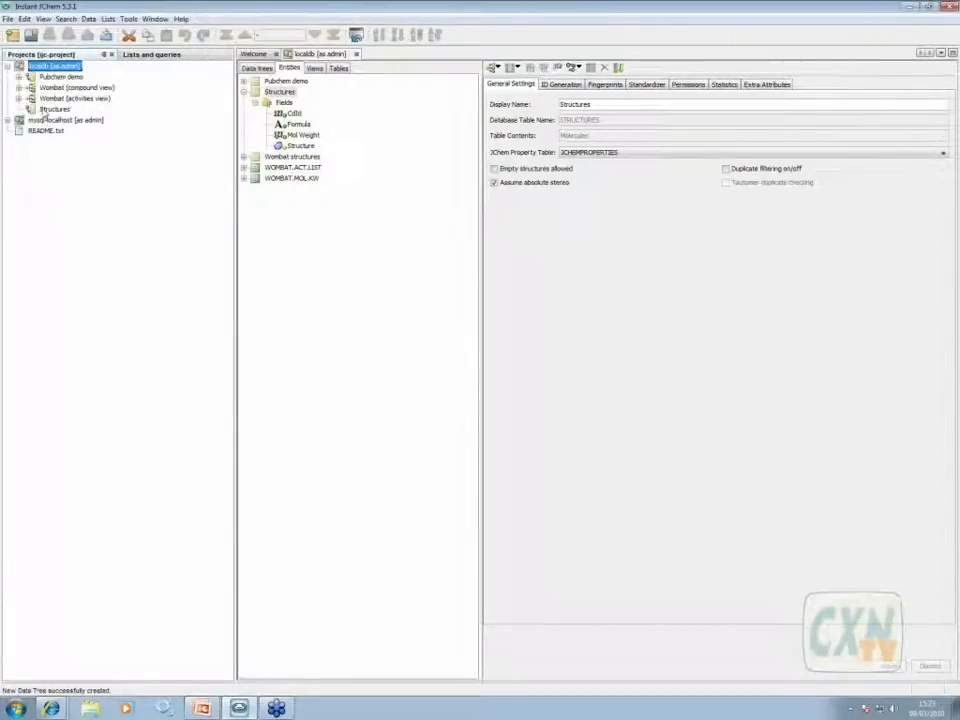
# Add a default grid view named Grid view for Structures to the Structures data tree
pyautogui.rightClick(46, 110)
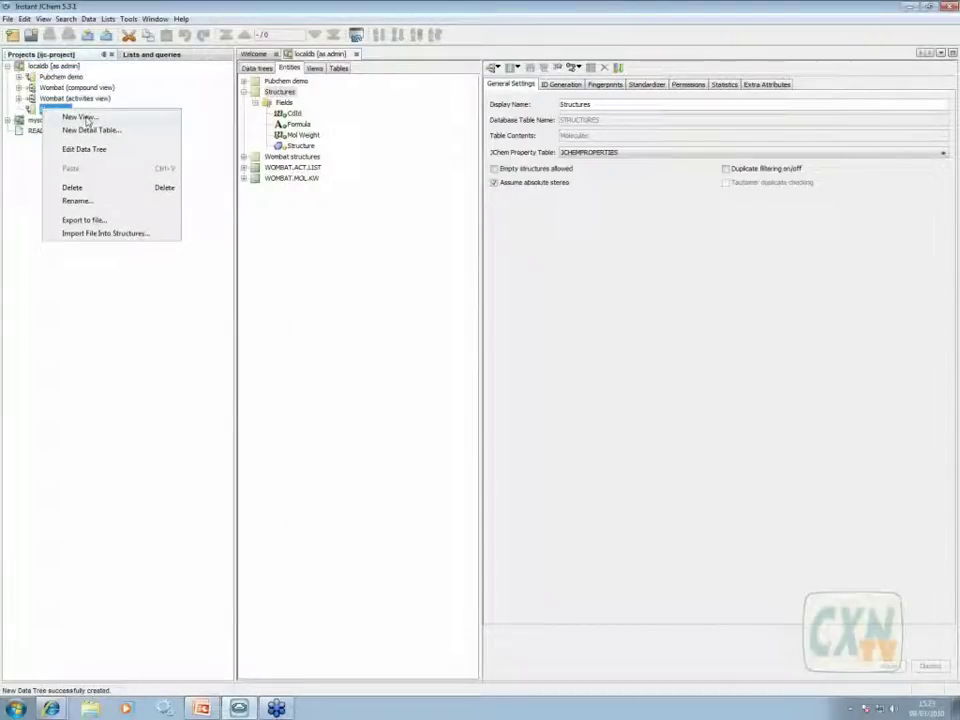
pyautogui.click(80, 117)
pyautogui.click(497, 233)
pyautogui.click(390, 249)
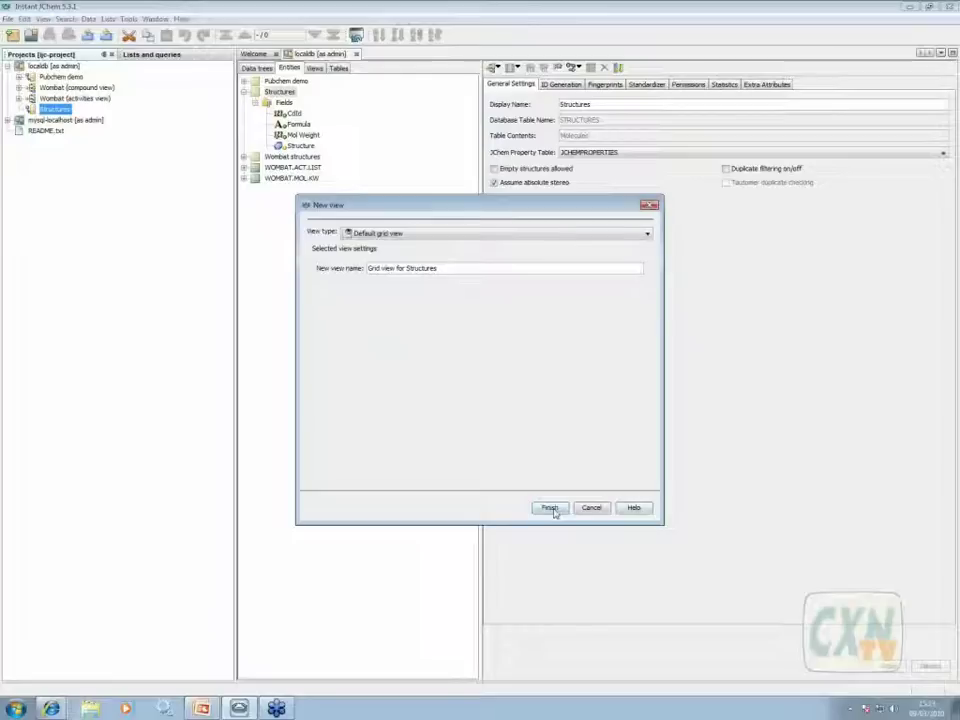
pyautogui.click(550, 508)
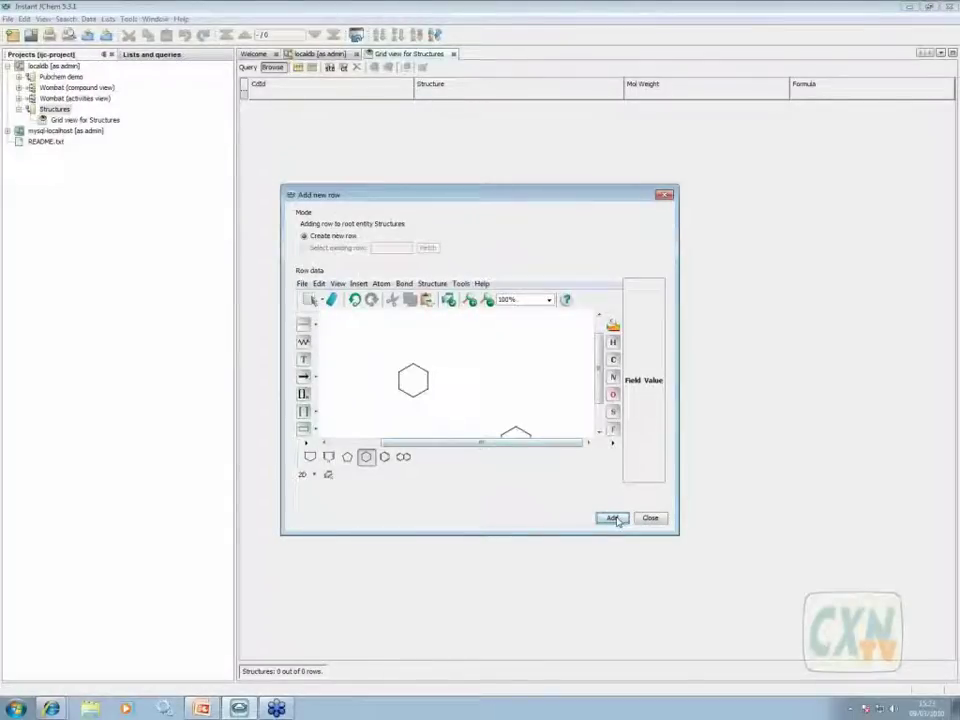
# Add a new row containing a cyclohexane ring to the Structures grid view
pyautogui.click(613, 518)
pyautogui.click(650, 518)
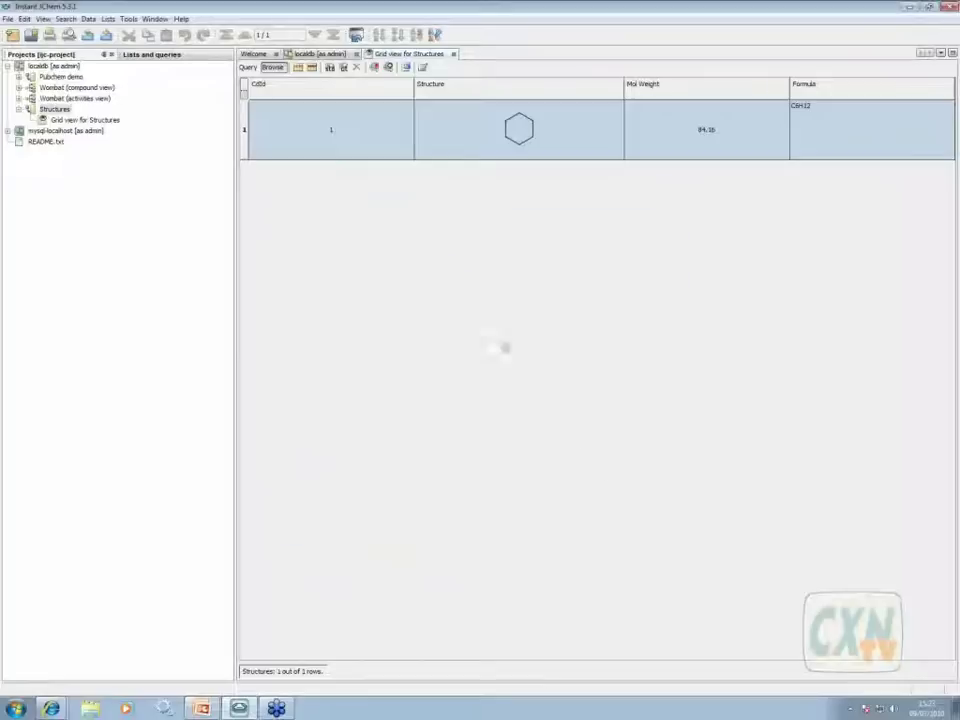
# Create a new standard entity in the localdb schema with display name Data and database table name DATA
pyautogui.click(305, 55)
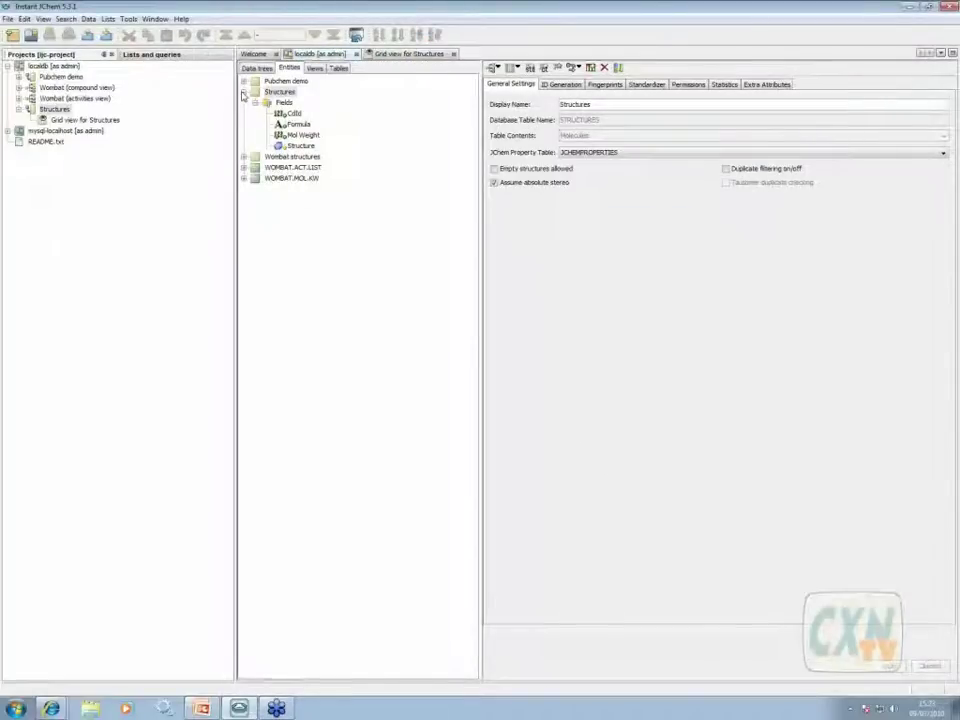
pyautogui.click(243, 92)
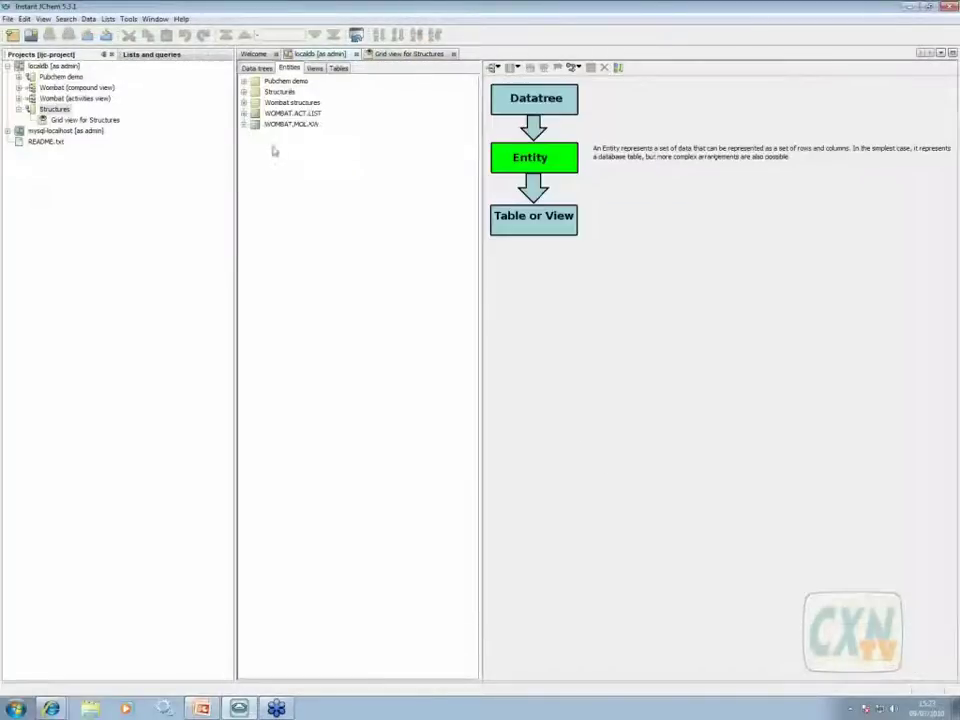
pyautogui.rightClick(274, 151)
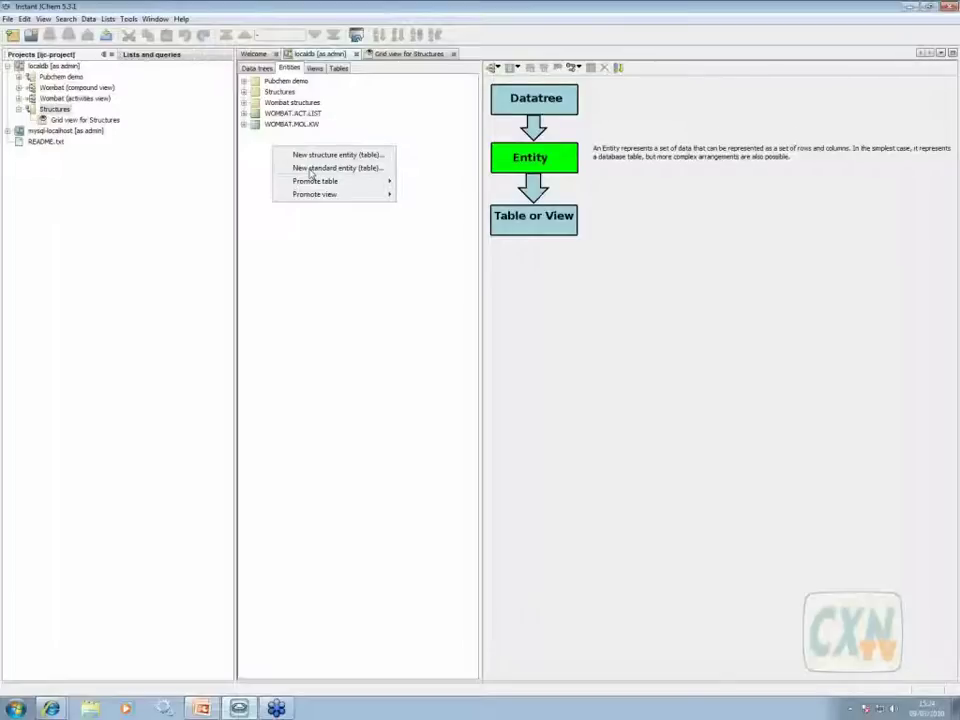
pyautogui.click(310, 169)
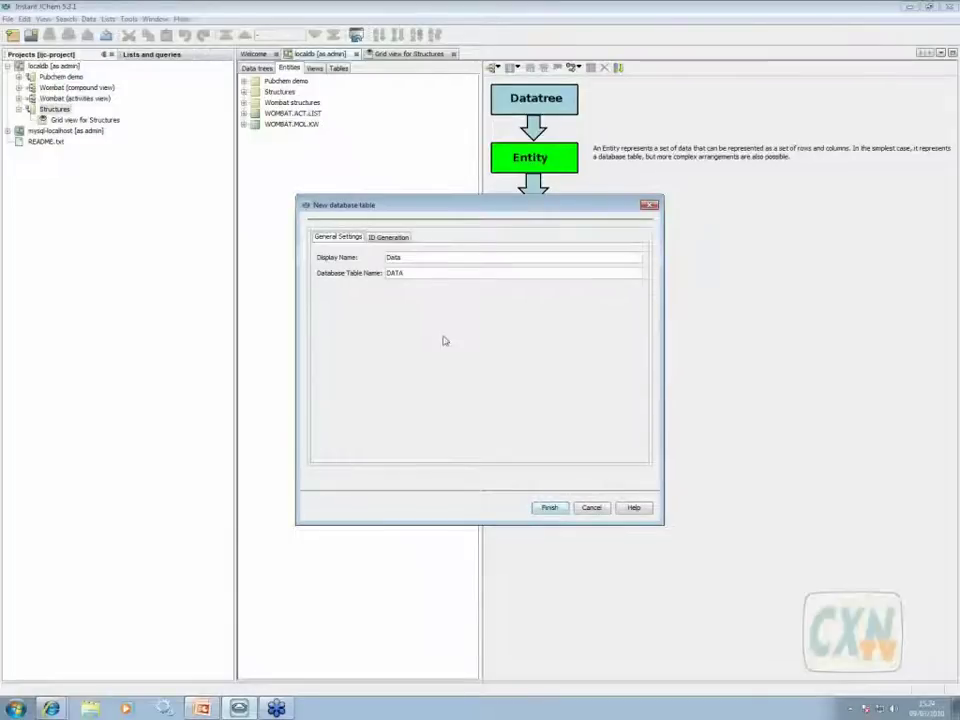
pyautogui.press('Return')
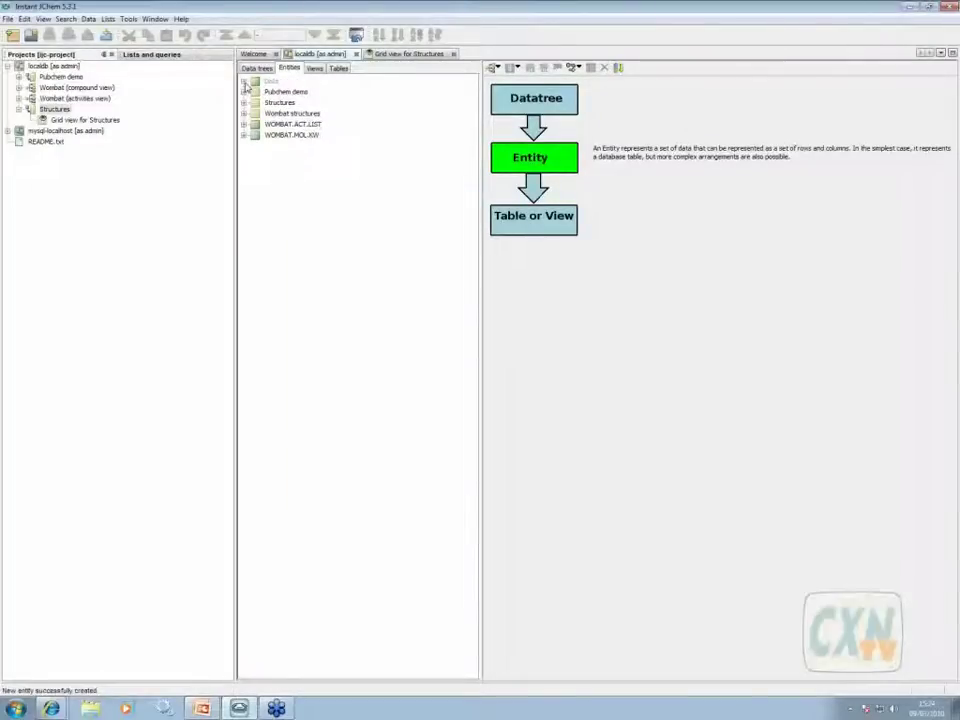
# Expand the Data entity down to its fields and view its general settings
pyautogui.click(244, 82)
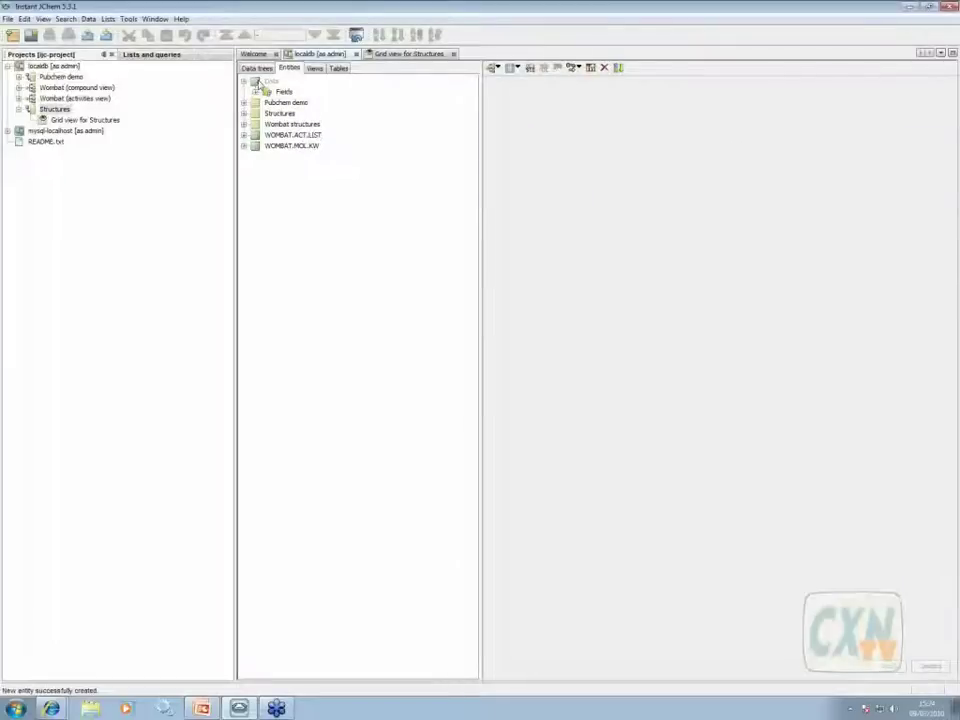
pyautogui.click(262, 81)
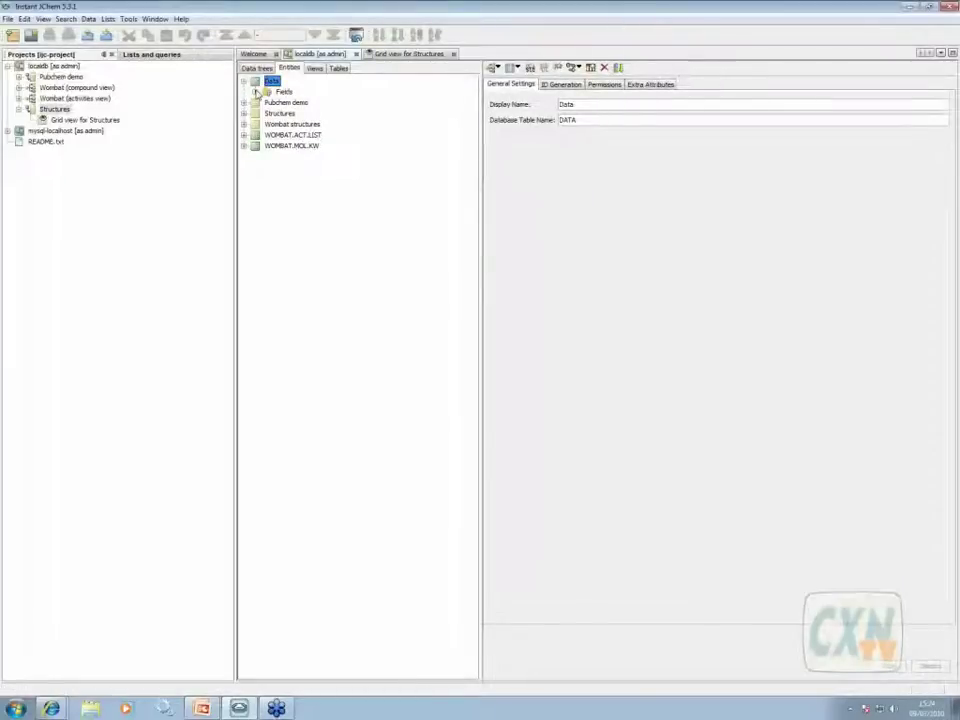
pyautogui.doubleClick(283, 91)
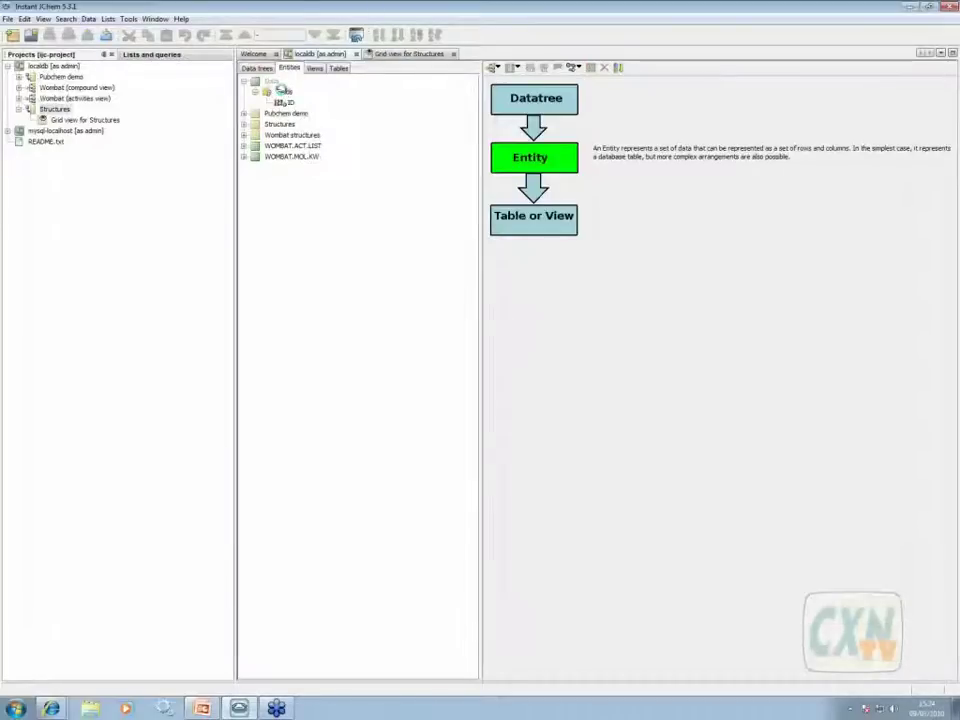
# Add a text field called name to the Data entity as VARCHAR with length 100, and view its settings
pyautogui.click(284, 92)
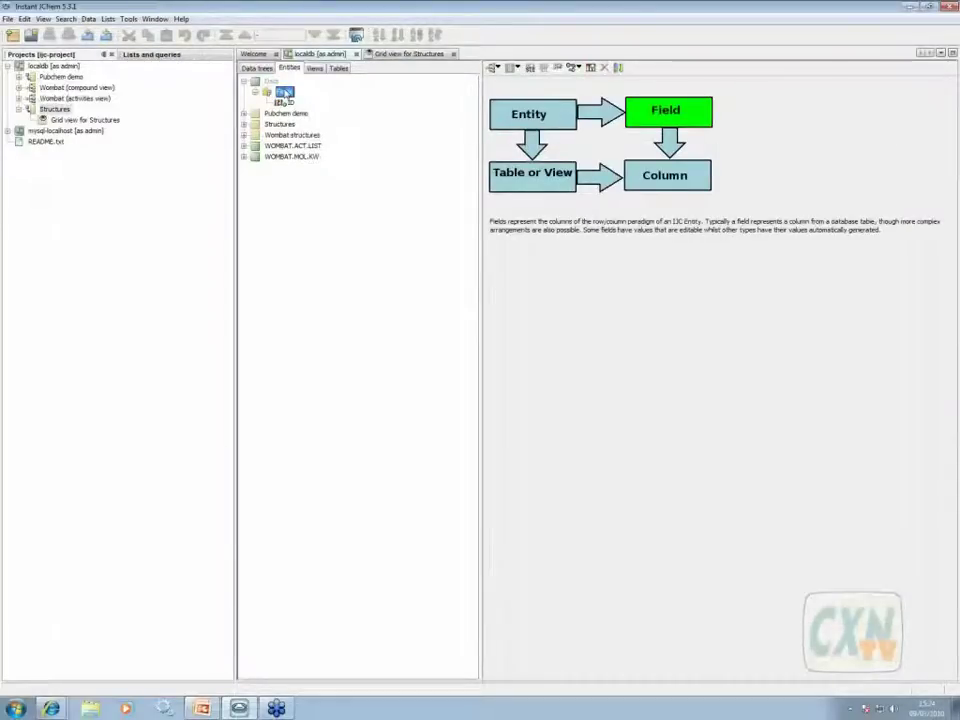
pyautogui.rightClick(285, 93)
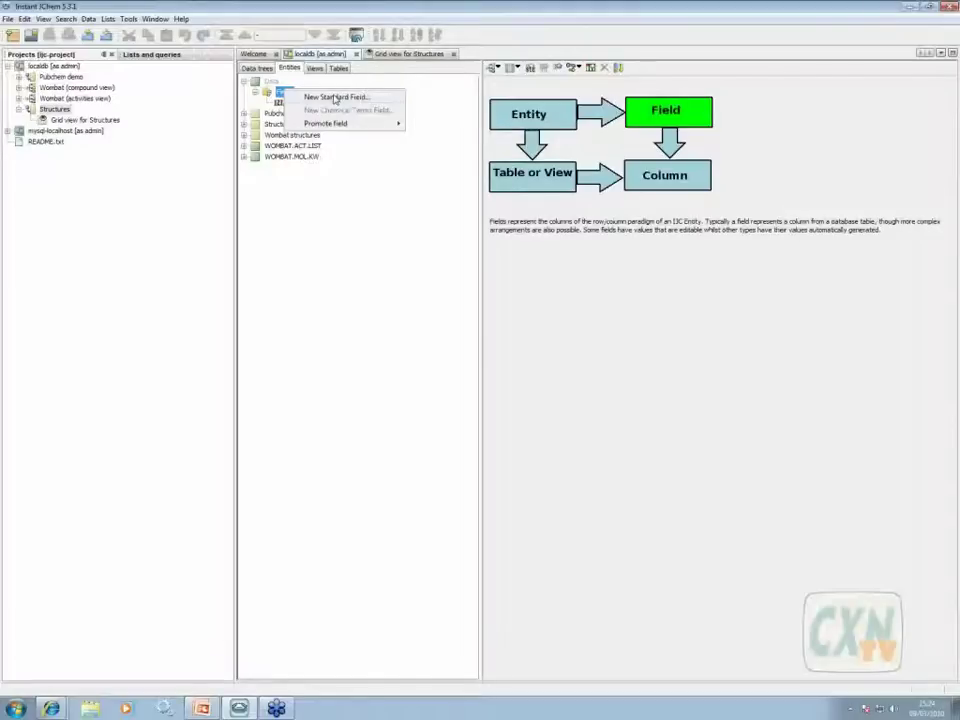
pyautogui.click(335, 98)
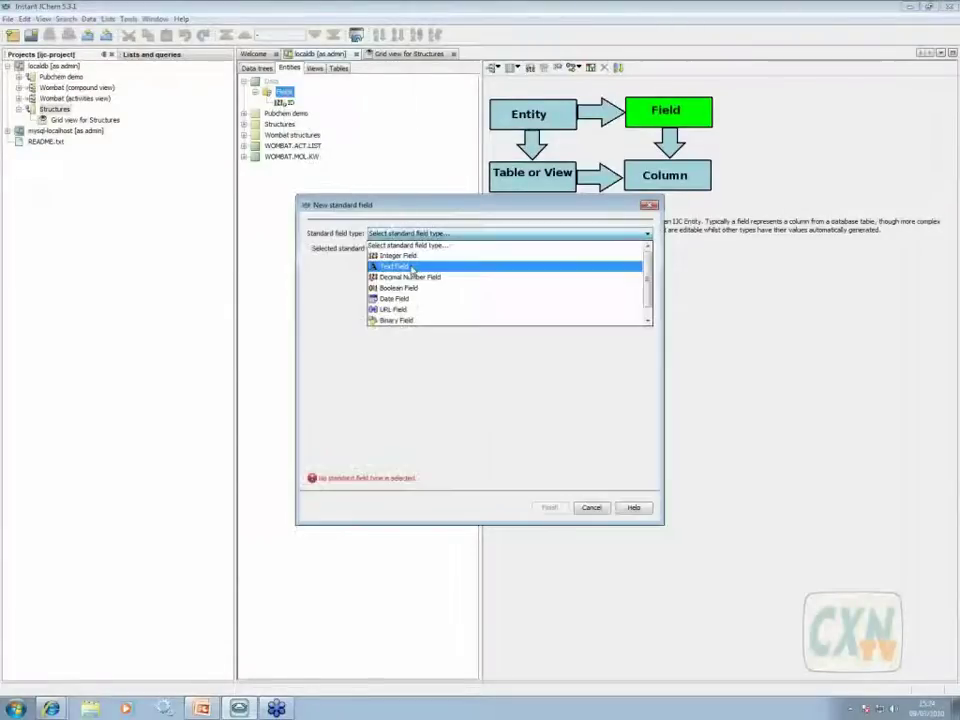
pyautogui.click(411, 267)
pyautogui.write('name')
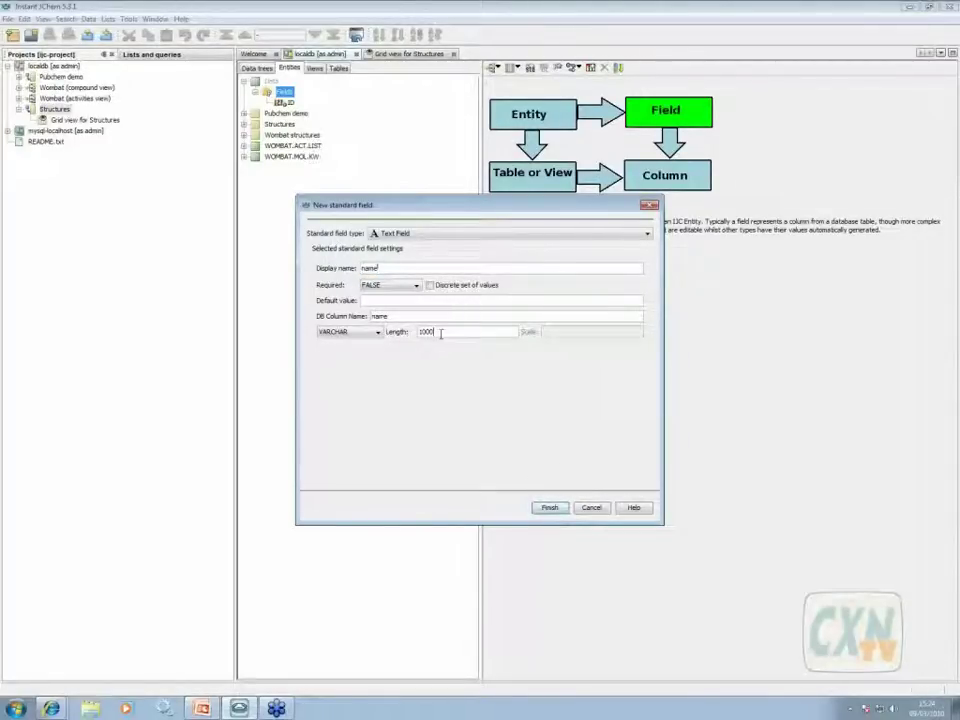
pyautogui.press('BackSpace')
pyautogui.click(360, 334)
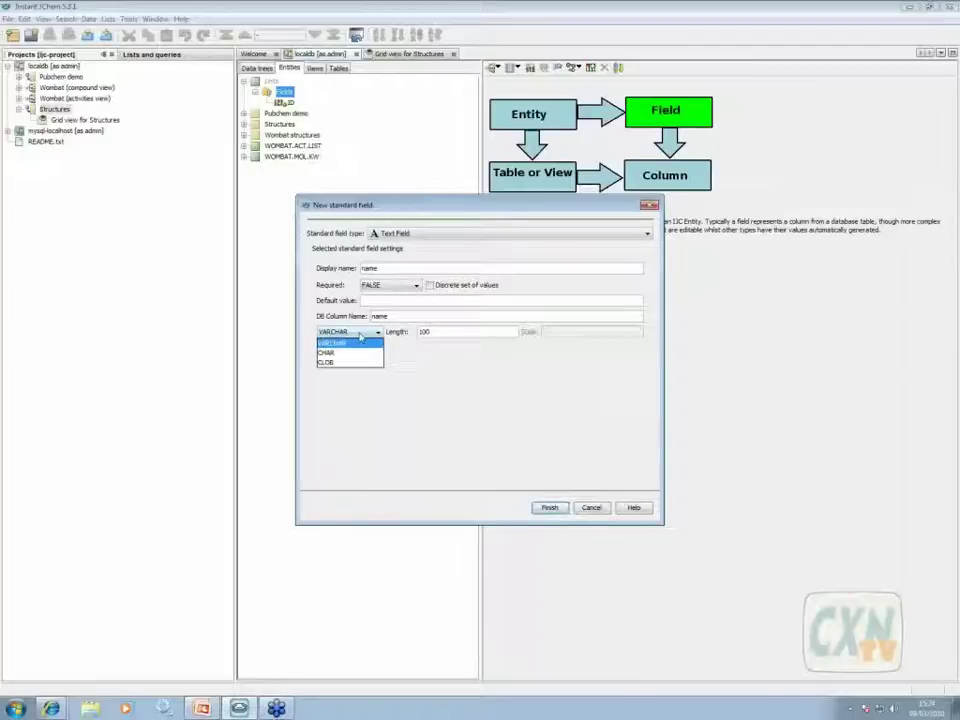
pyautogui.click(471, 365)
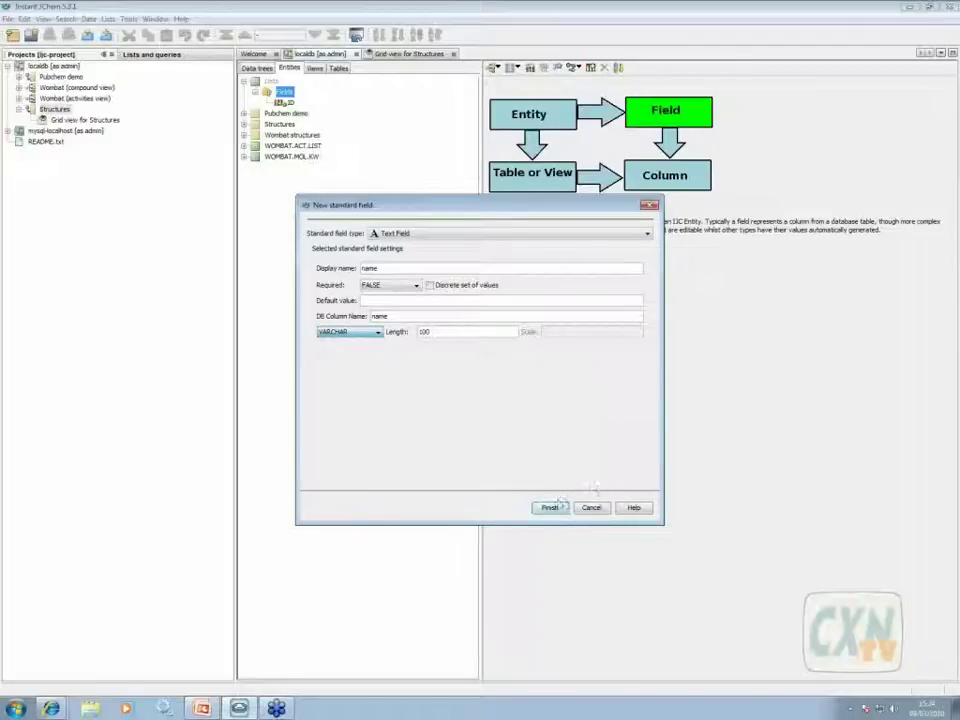
pyautogui.click(551, 510)
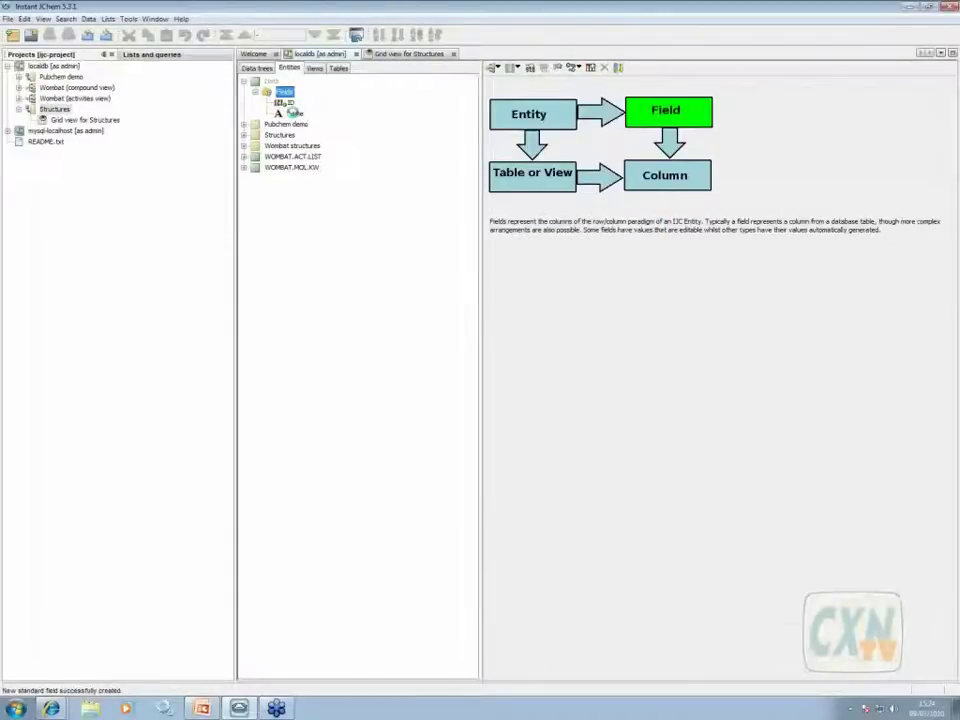
pyautogui.click(294, 114)
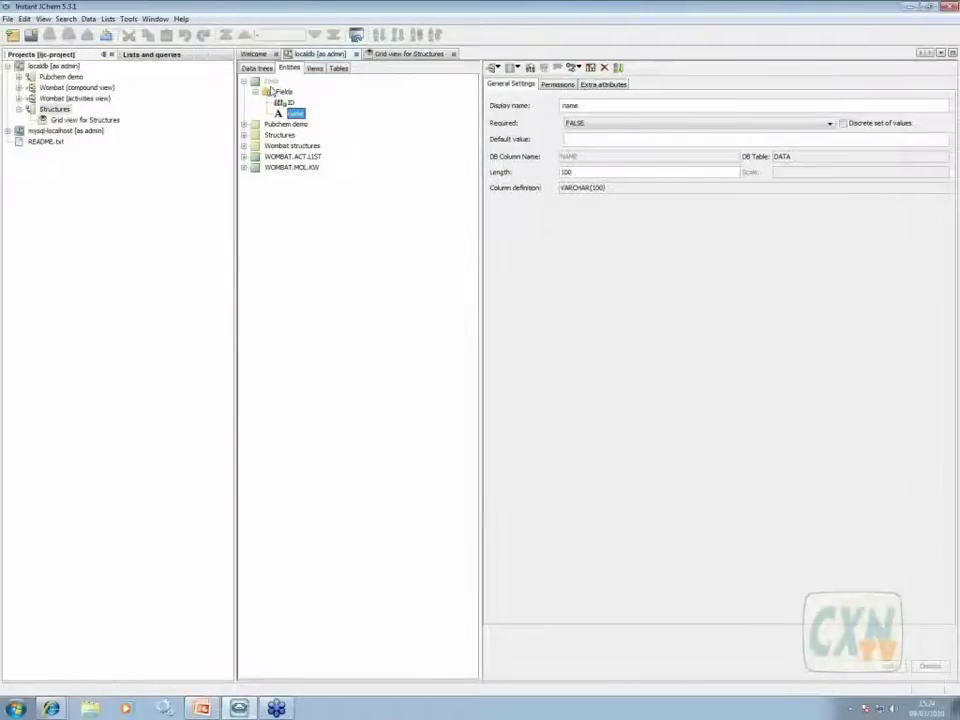
# Add a decimal number field called quantity to the Data entity, with column type REAL
pyautogui.click(281, 93)
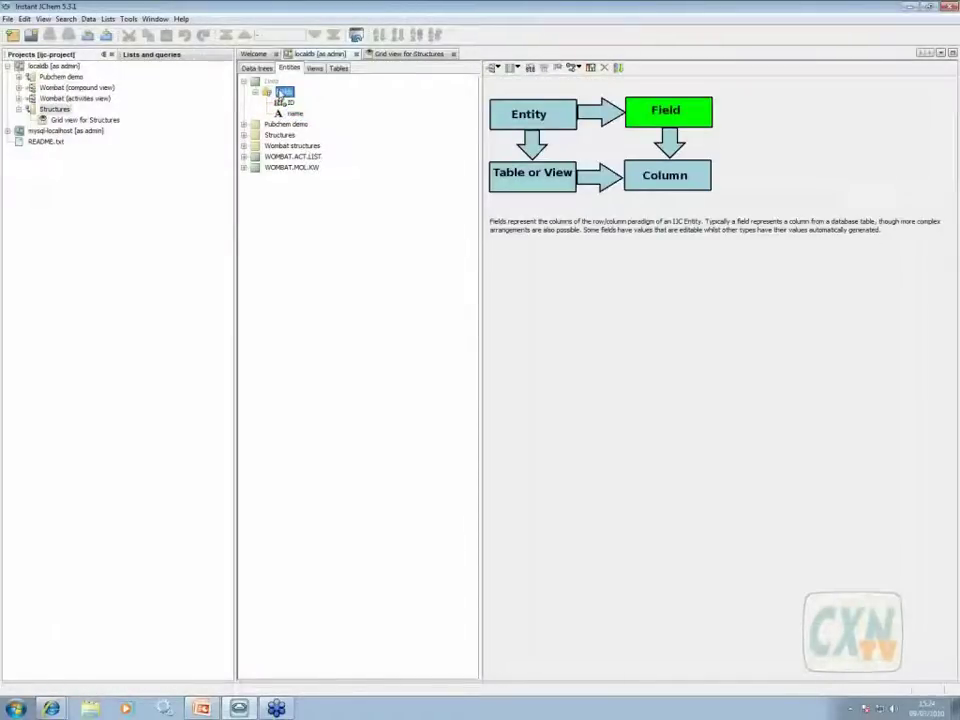
pyautogui.rightClick(281, 93)
pyautogui.click(320, 100)
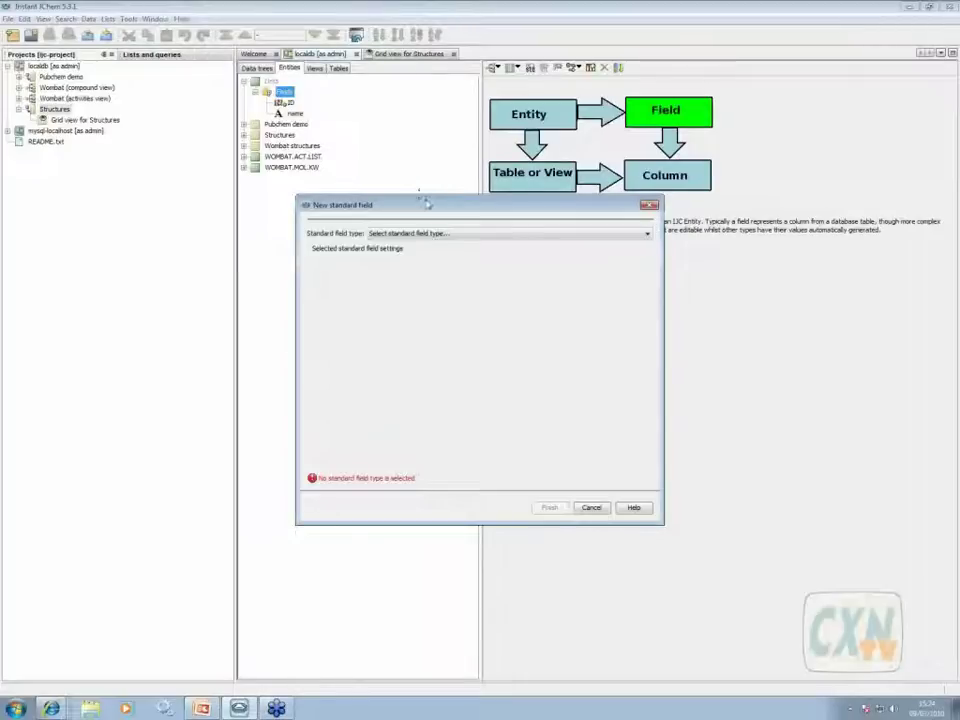
pyautogui.click(462, 233)
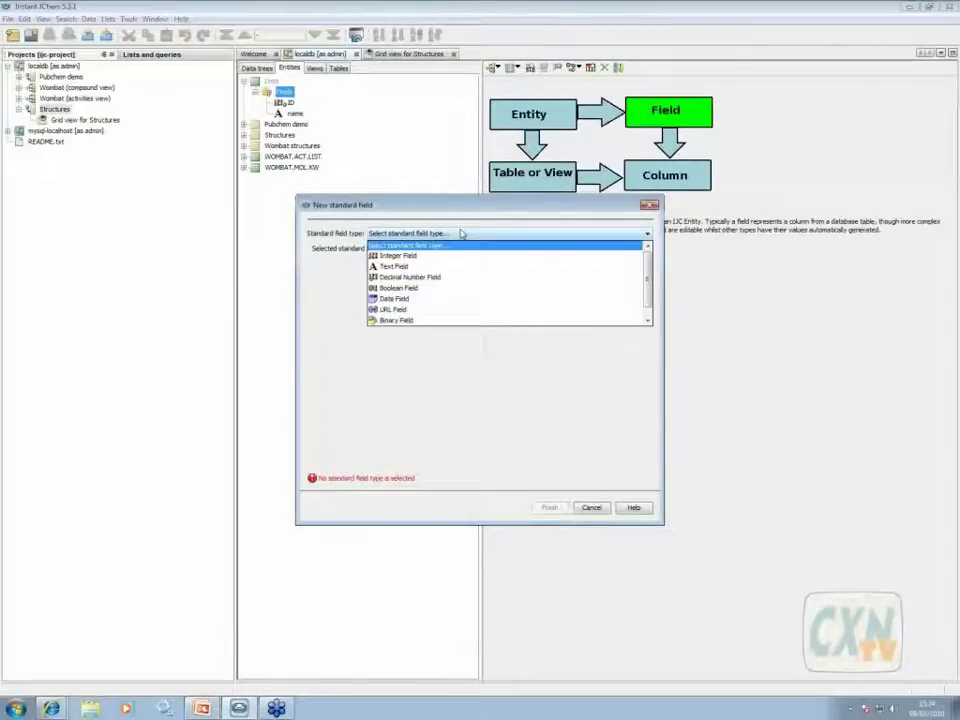
pyautogui.click(415, 278)
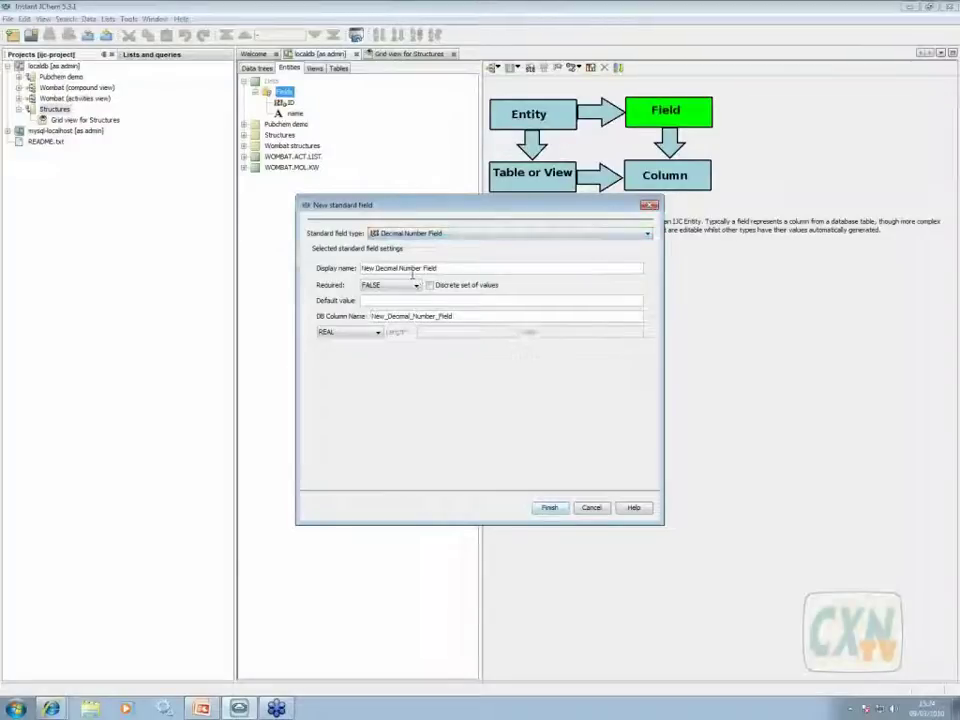
pyautogui.tripleClick(437, 268)
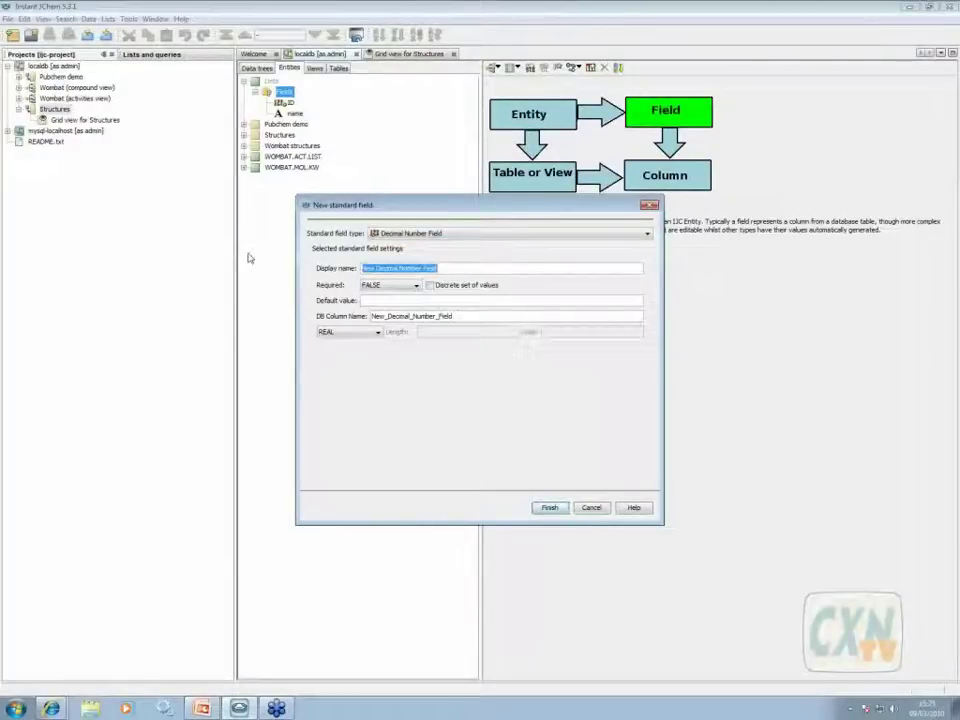
pyautogui.write('quer')
pyautogui.write('tity')
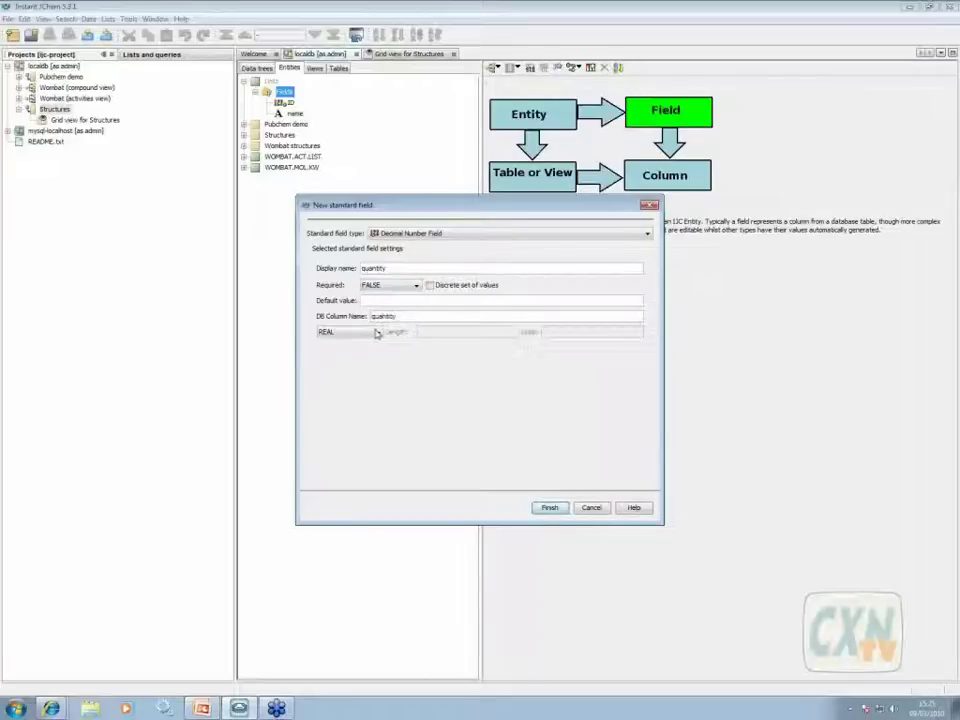
pyautogui.click(550, 507)
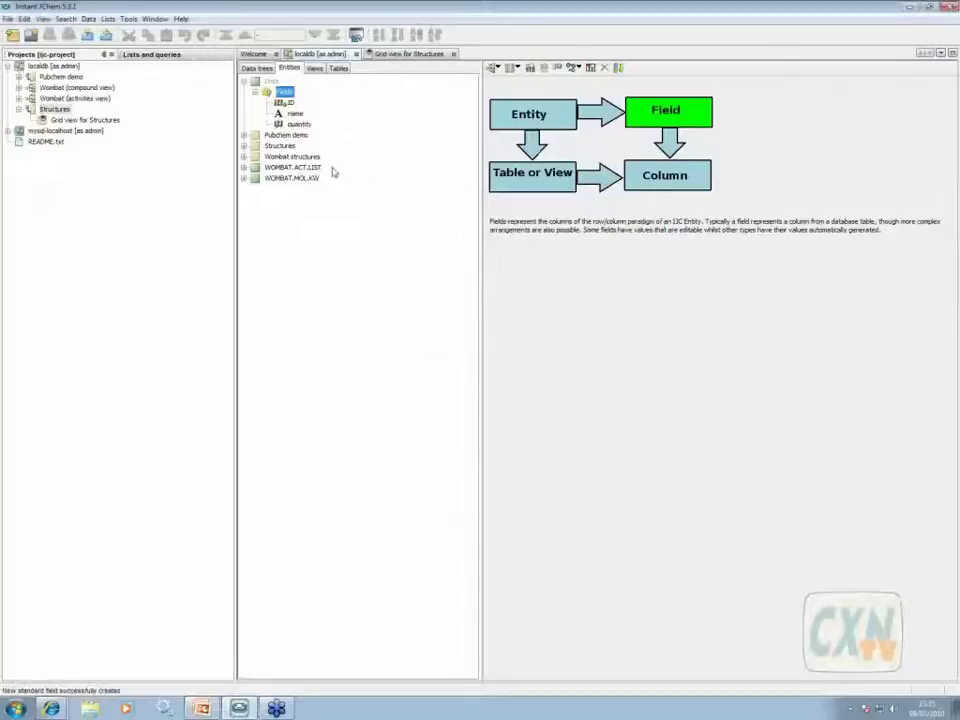
# Add a date field called entered to the Data entity, with column type DATE
pyautogui.rightClick(286, 96)
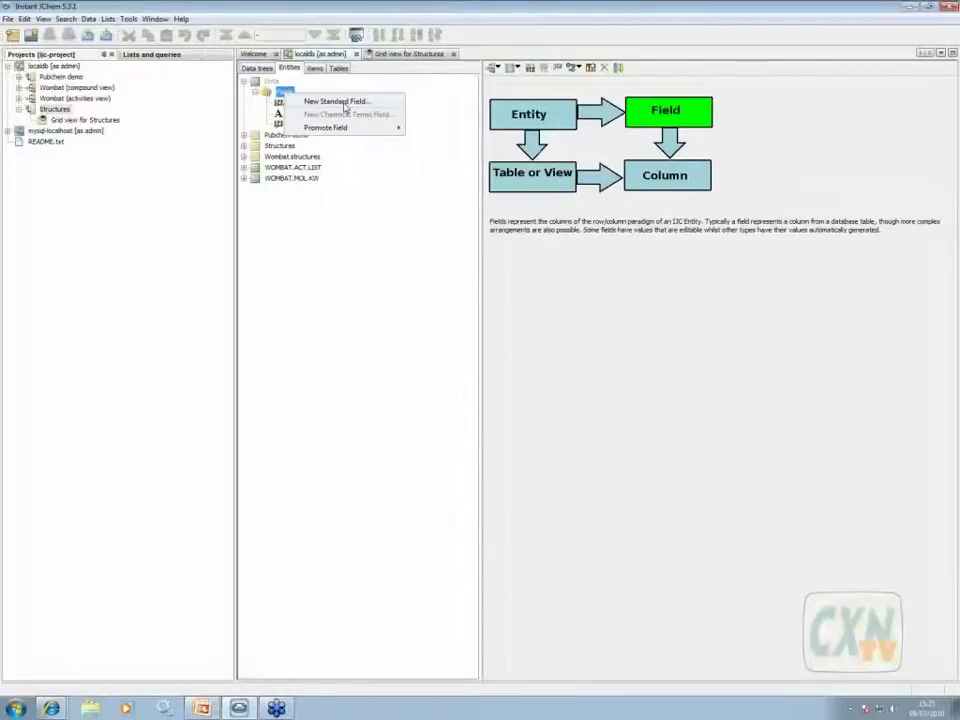
pyautogui.click(345, 106)
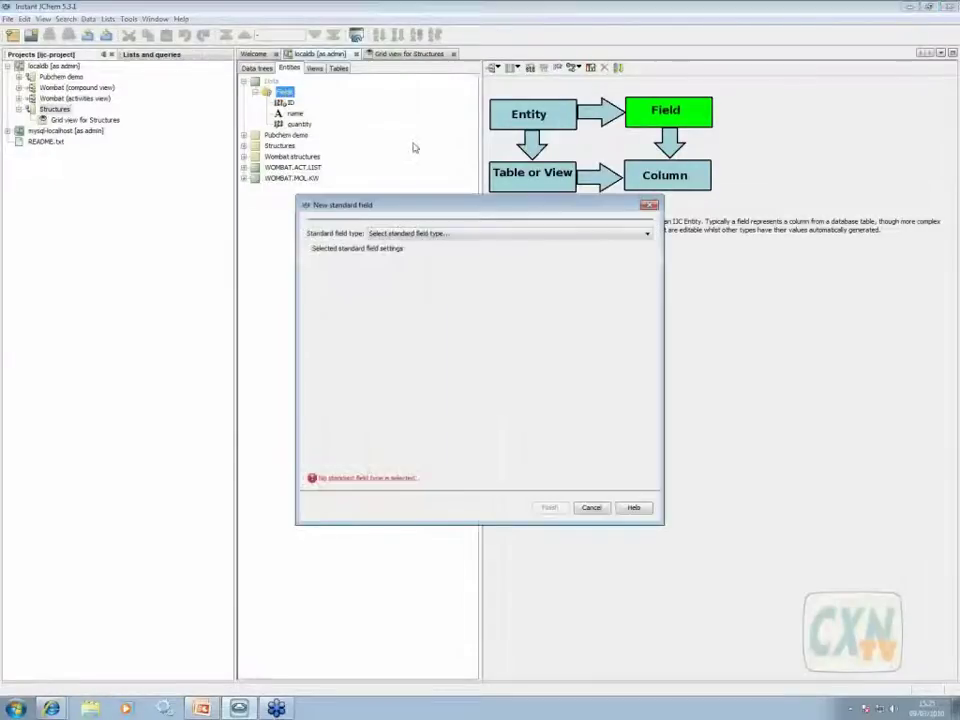
pyautogui.click(443, 236)
pyautogui.click(420, 298)
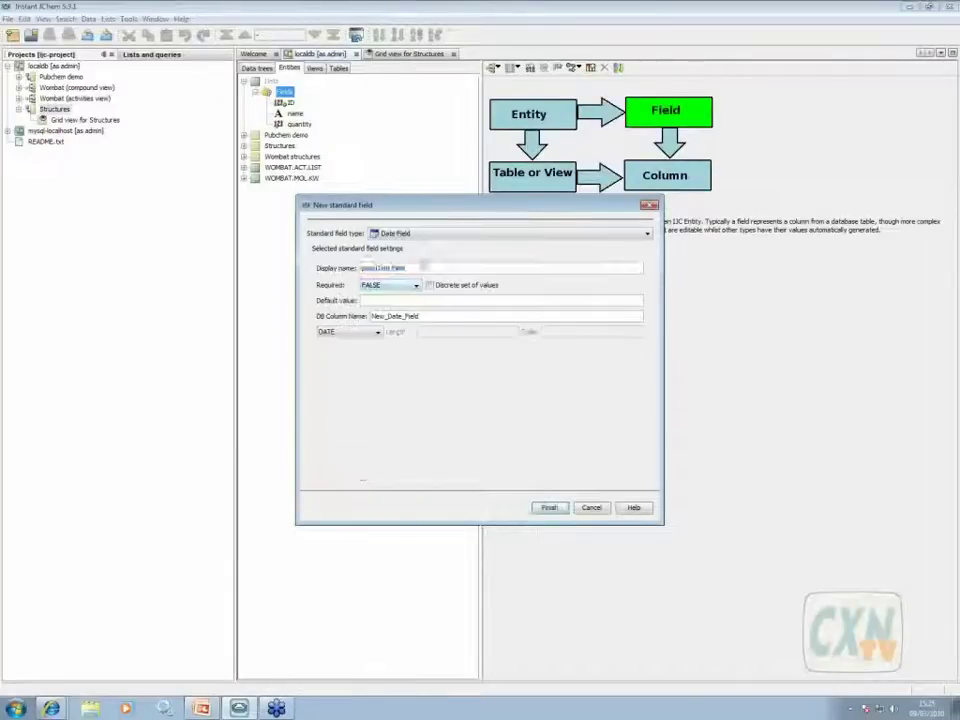
pyautogui.write('entere')
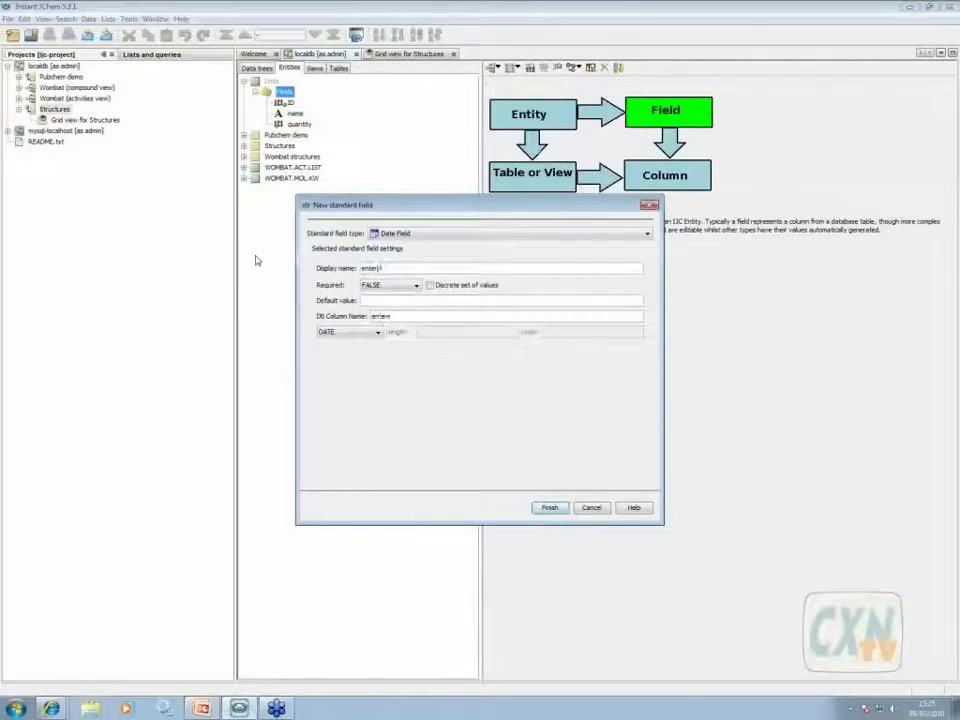
pyautogui.write('d')
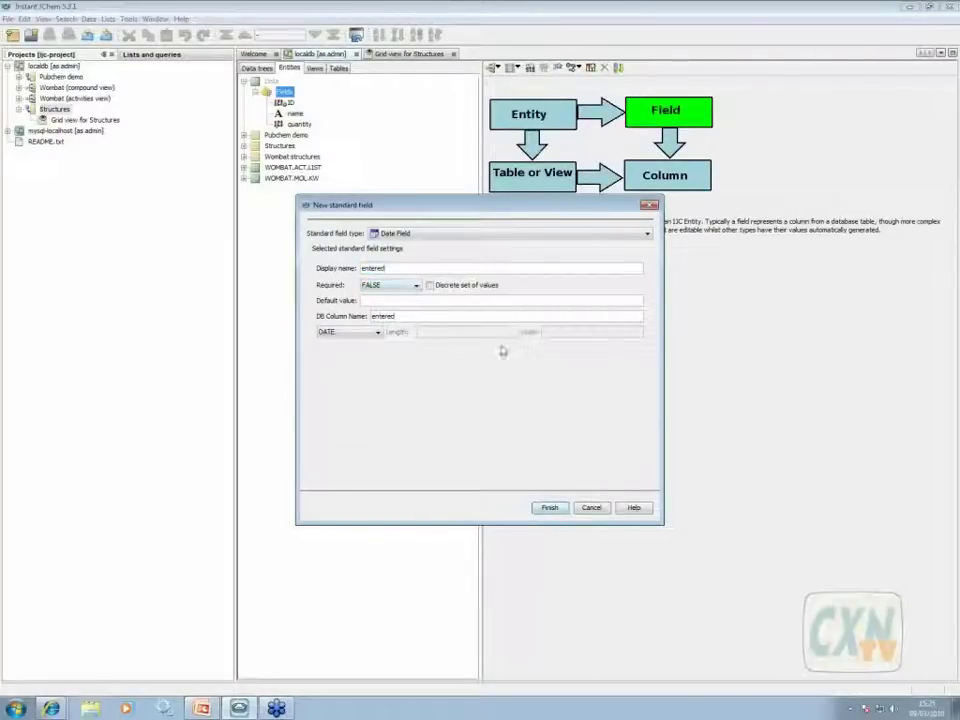
pyautogui.press('Return')
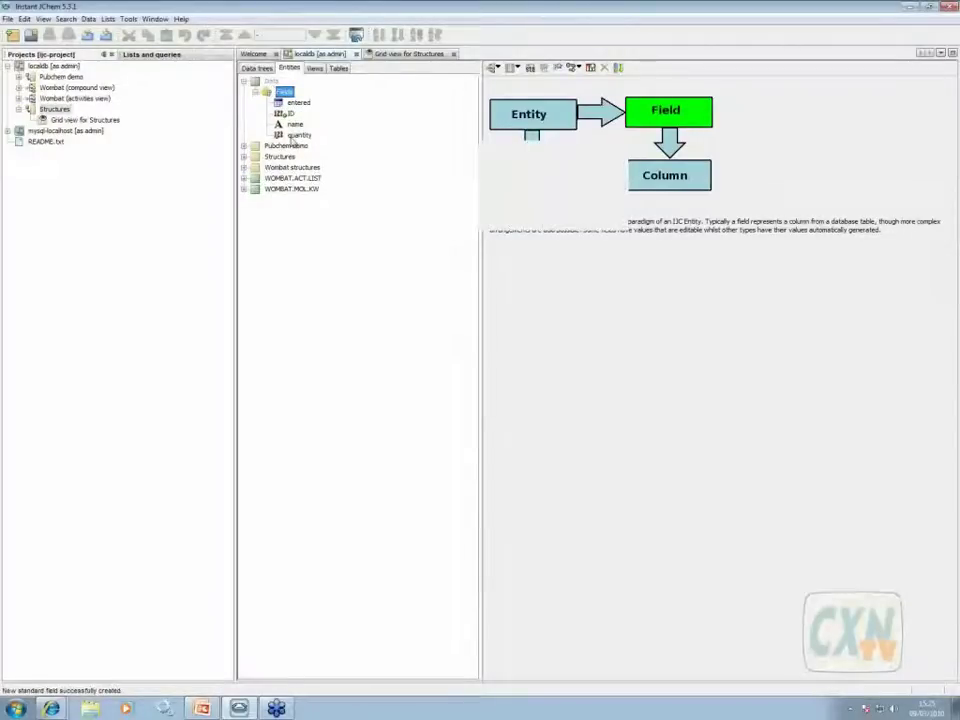
pyautogui.moveTo(296, 142)
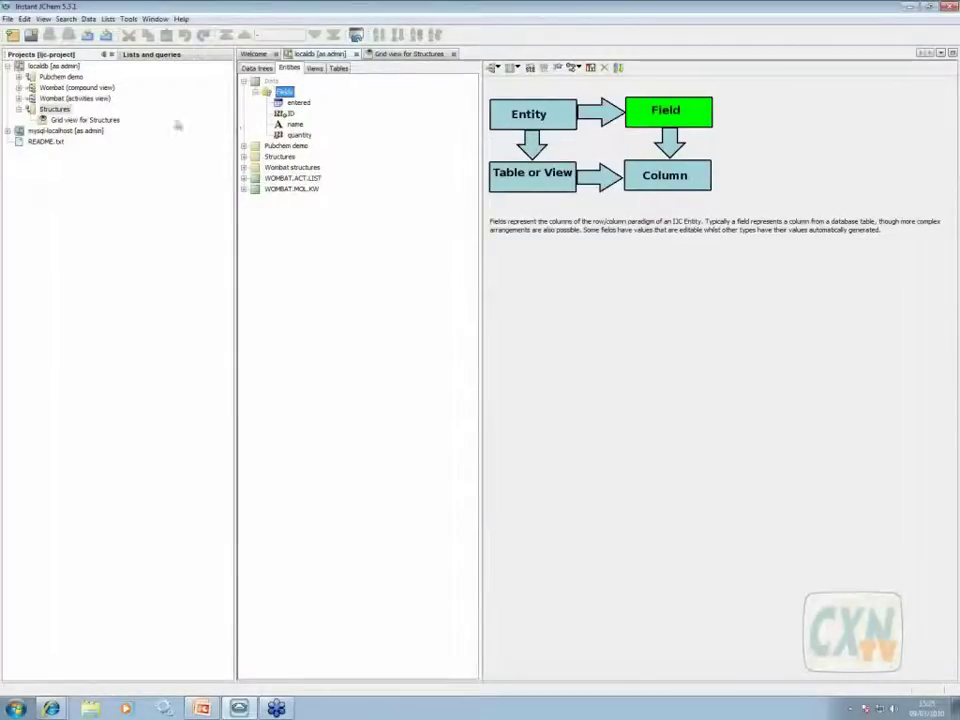